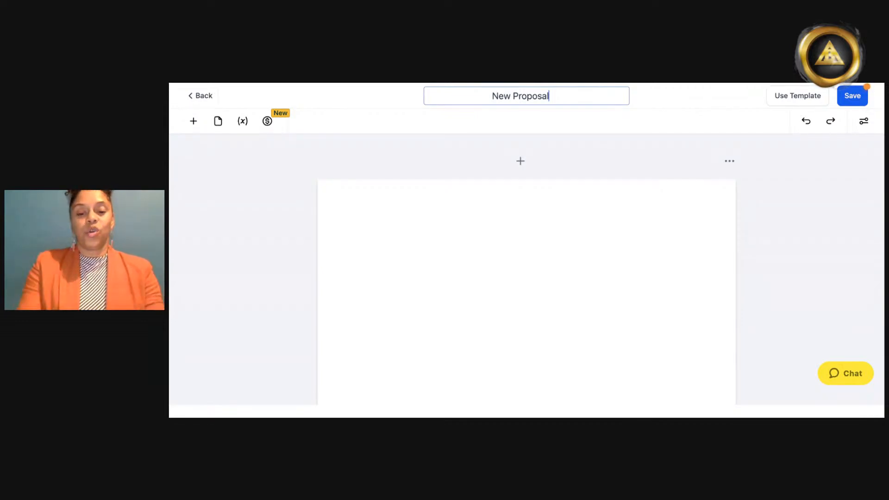
Step: Rename the document as "Proposal - Company Name"
double_click(500, 96)
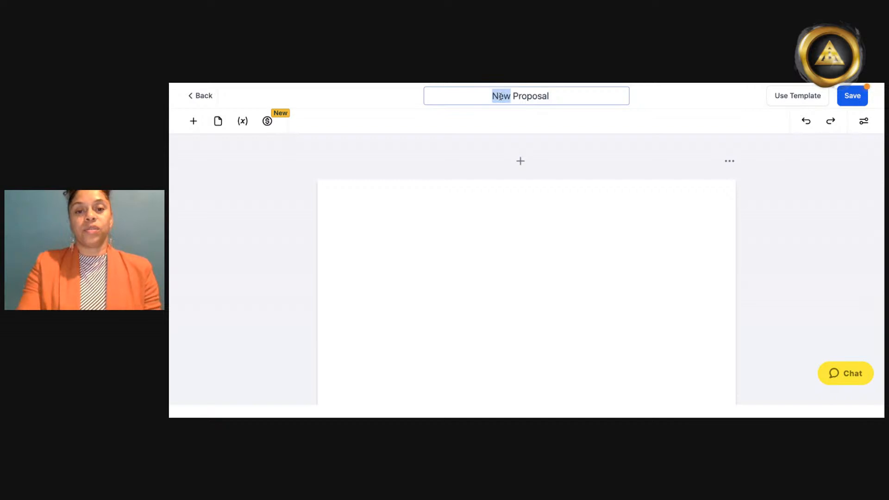
key(BackSpace)
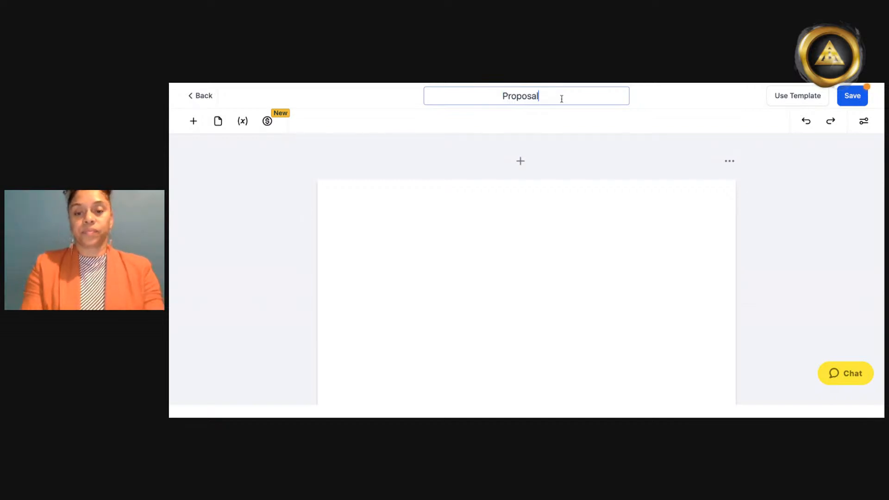
text(- Co)
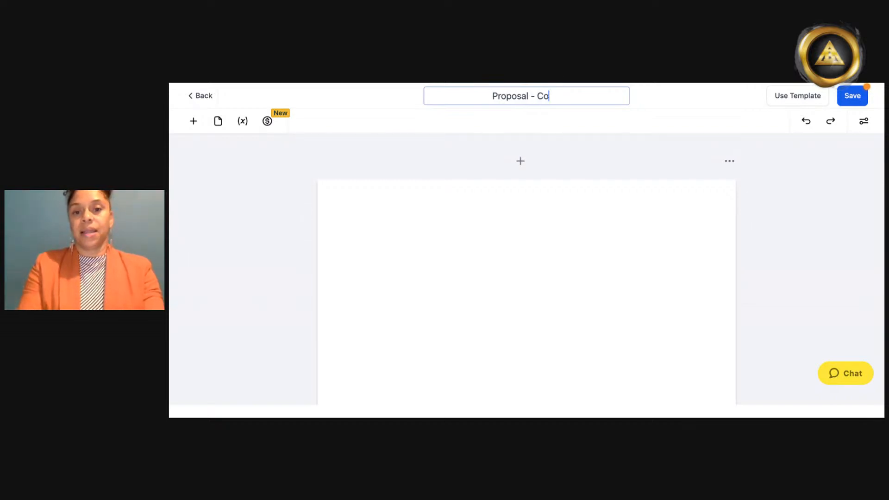
text(mpany Name)
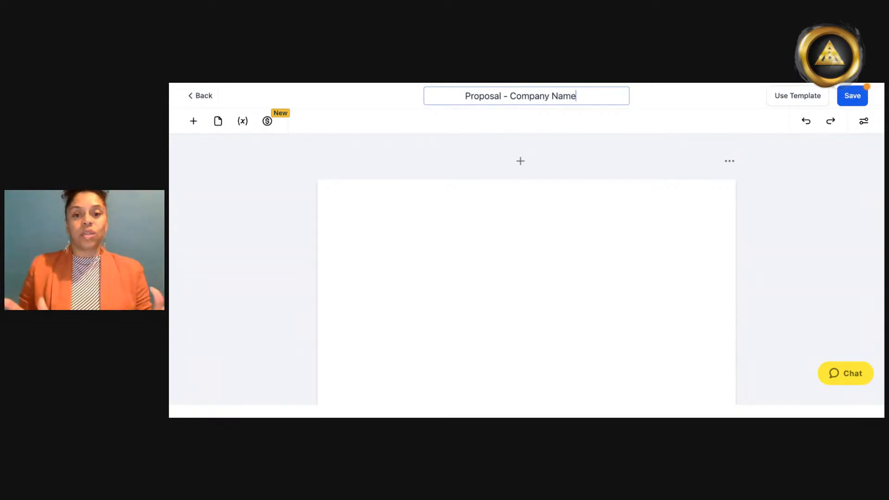
Step: Add an image block to the top of the blank page
click(194, 123)
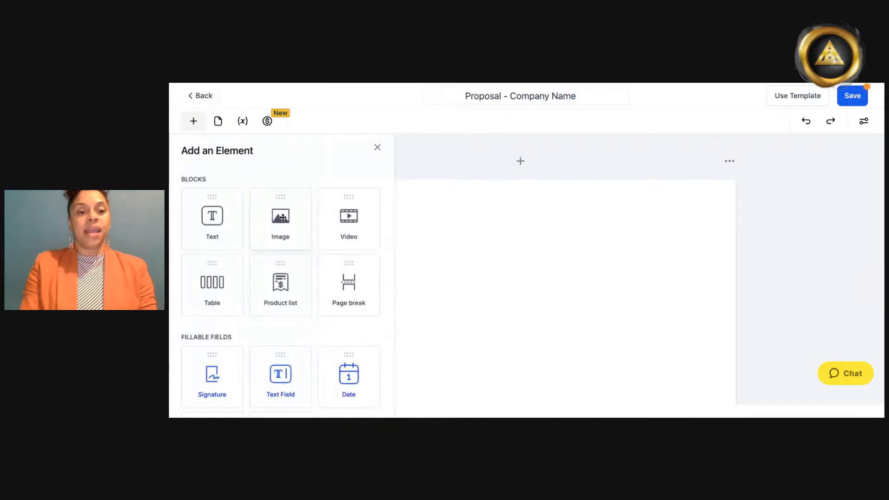
scroll(283, 217, down, 1)
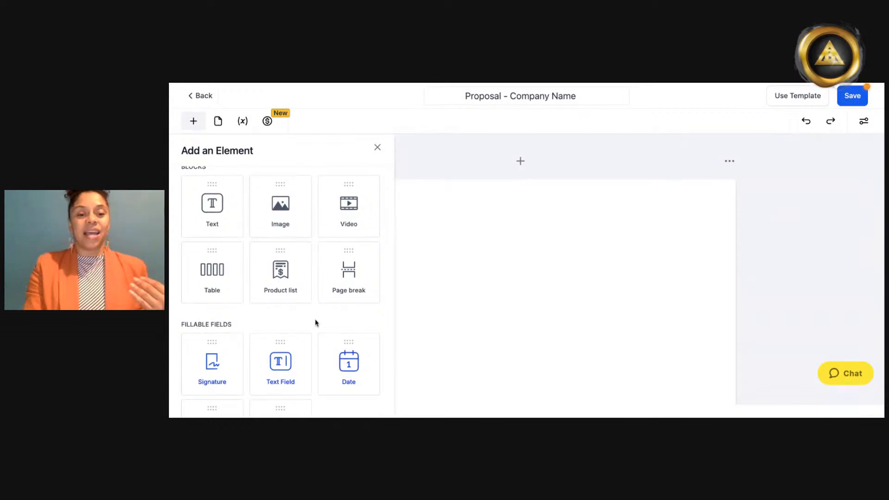
scroll(470, 302, down, 1)
scroll(368, 351, up, 1)
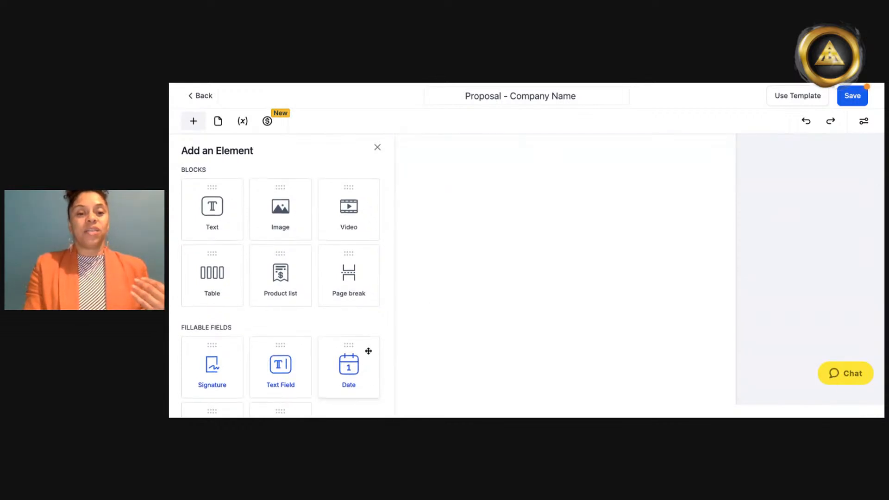
scroll(368, 351, down, 1)
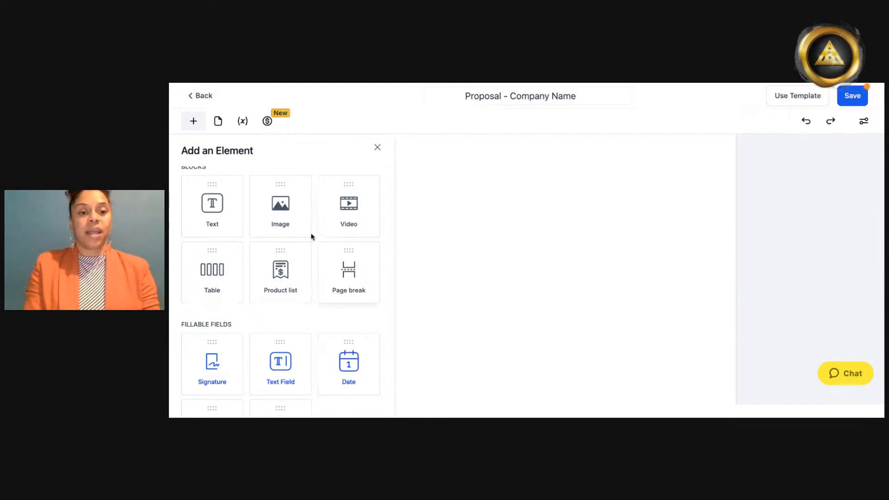
drag(310, 233, 337, 199)
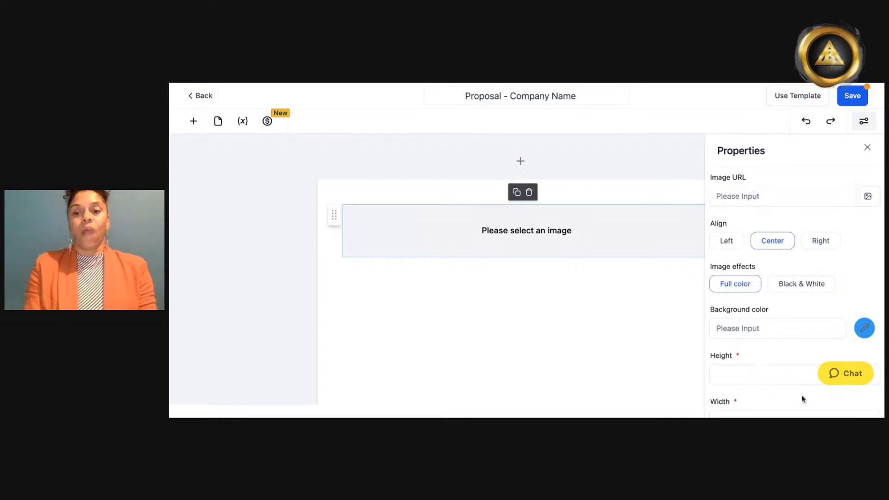
Step: Open the media library for the image block and look through the stored folders and files
click(869, 198)
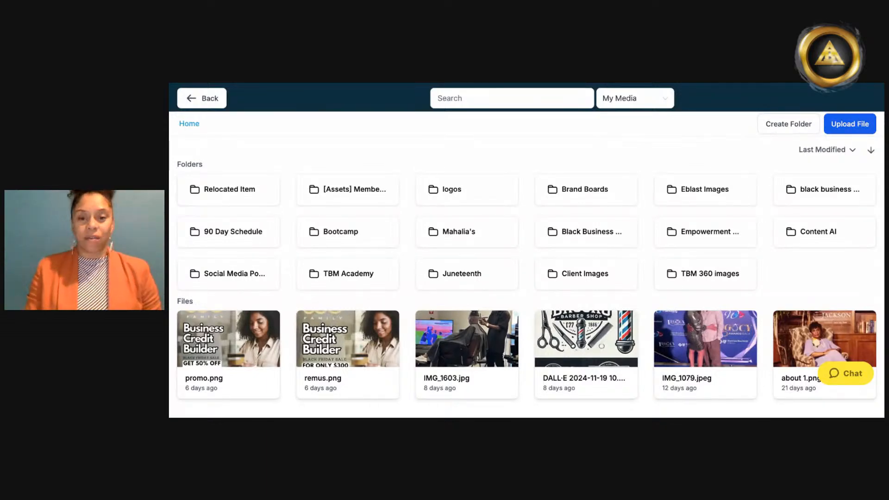
scroll(723, 355, down, 6)
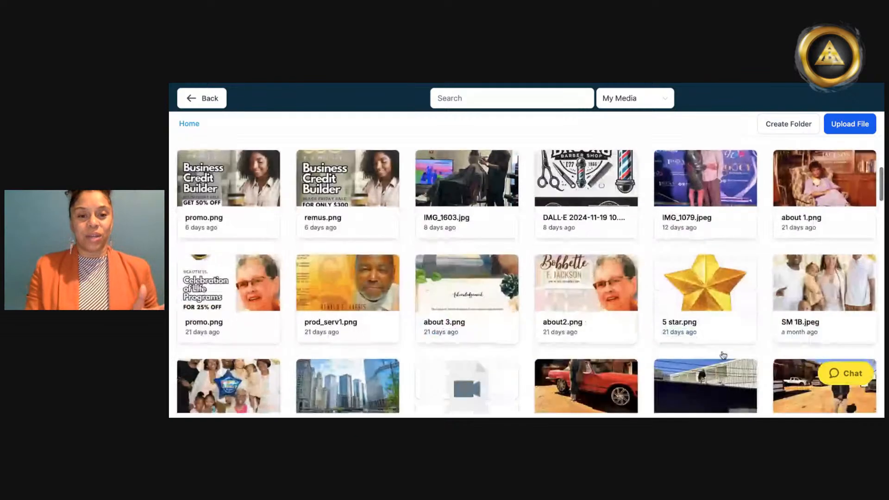
scroll(723, 355, down, 2)
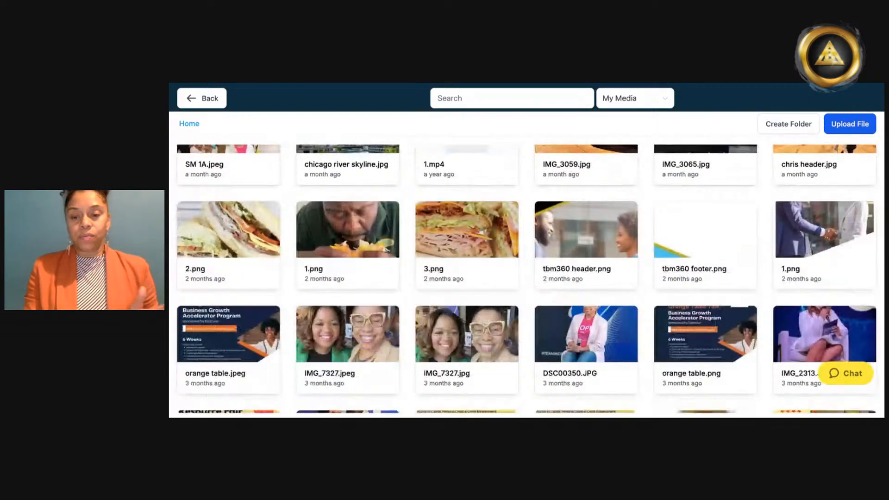
scroll(723, 355, down, 2)
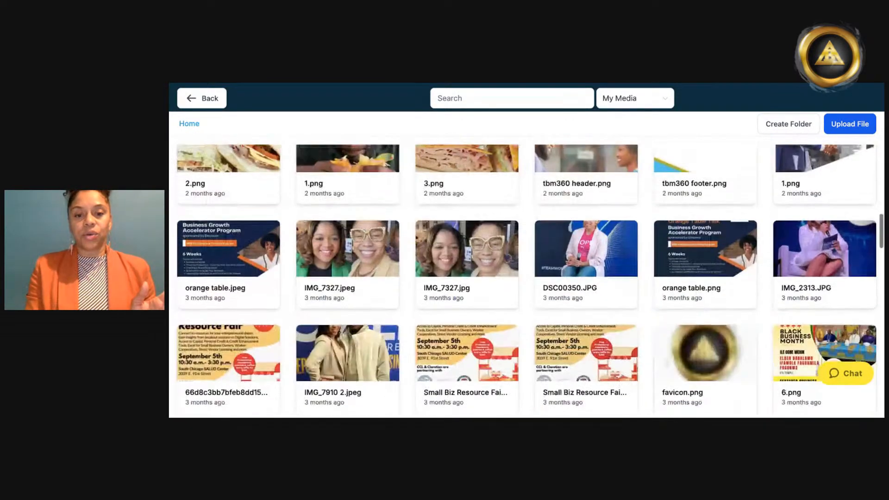
scroll(530, 280, down, 2)
scroll(529, 279, down, 6)
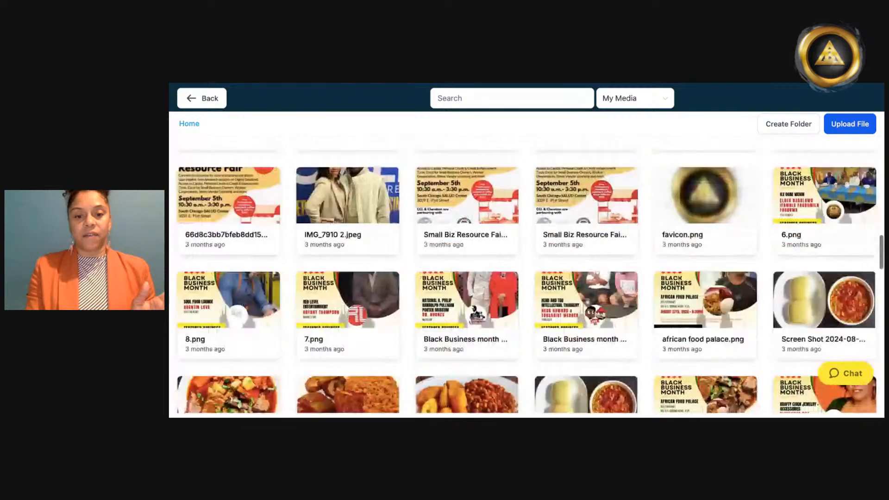
scroll(530, 279, down, 5)
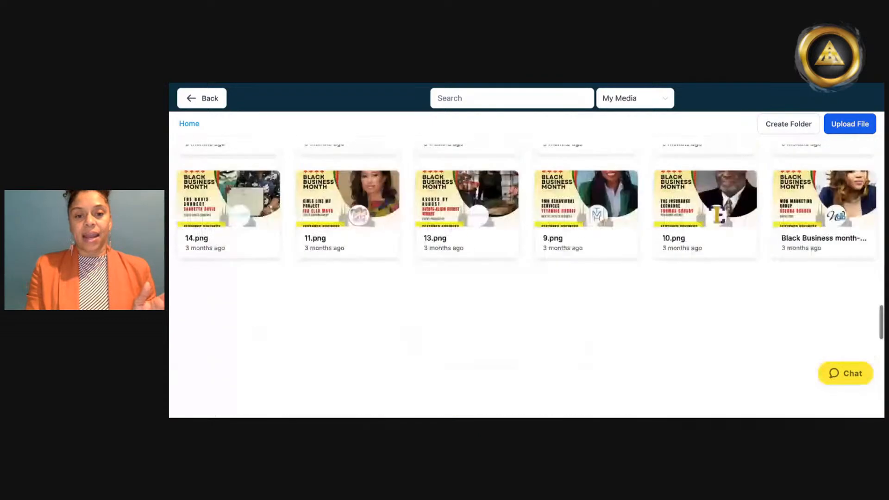
scroll(530, 279, up, 10)
scroll(508, 159, up, 5)
Step: Search the media library for "header" and insert tbm360 header.png into the image block
click(518, 95)
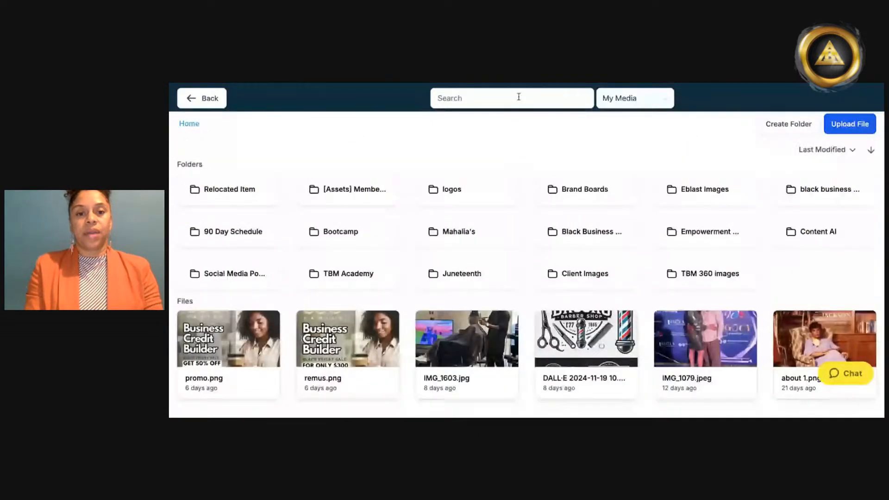
text(header)
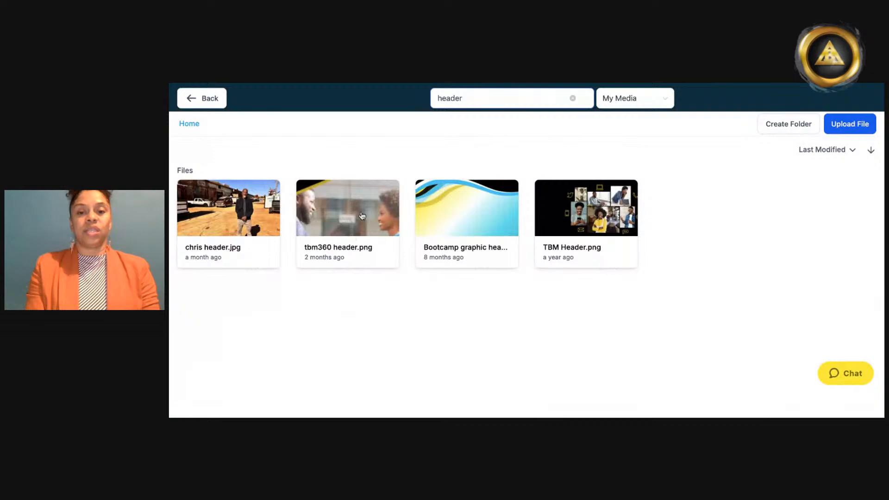
click(351, 237)
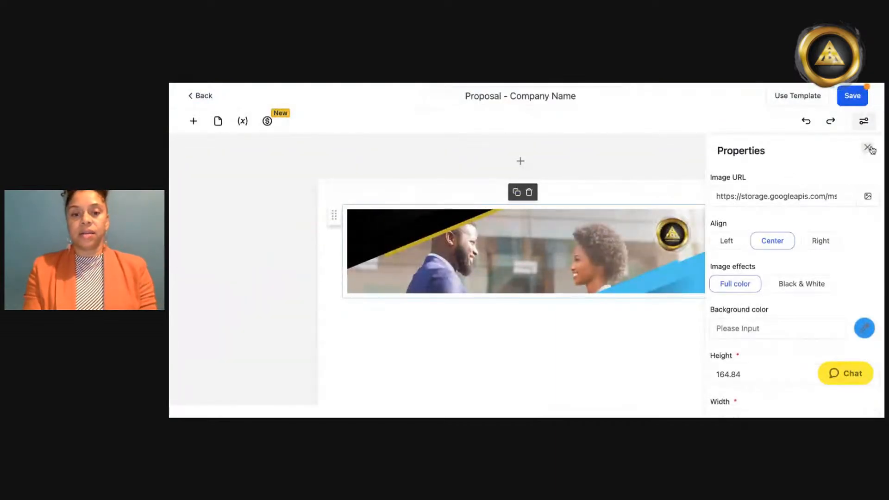
click(867, 149)
Step: Add a text block directly beneath the header image and select it for editing
scroll(611, 276, down, 3)
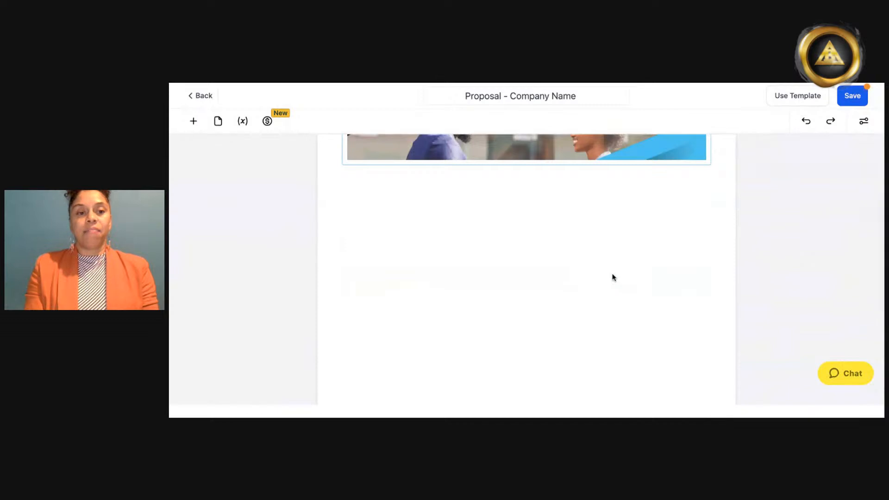
scroll(611, 276, up, 1)
click(193, 122)
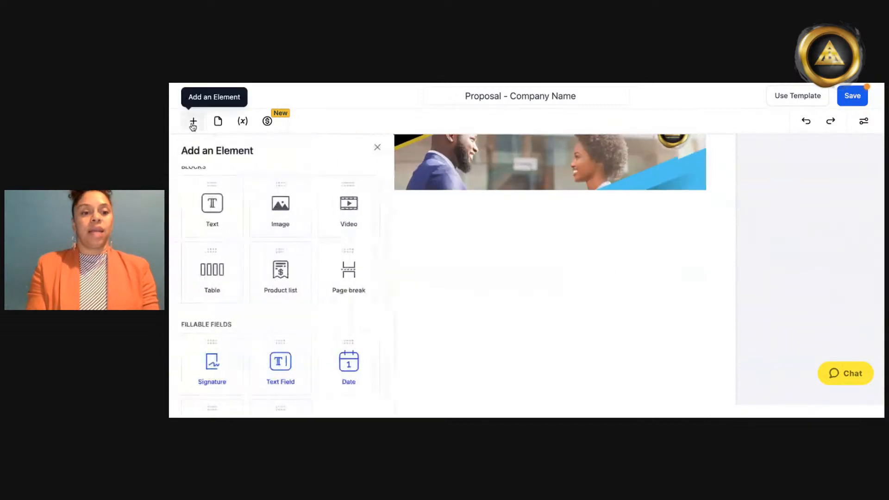
click(279, 211)
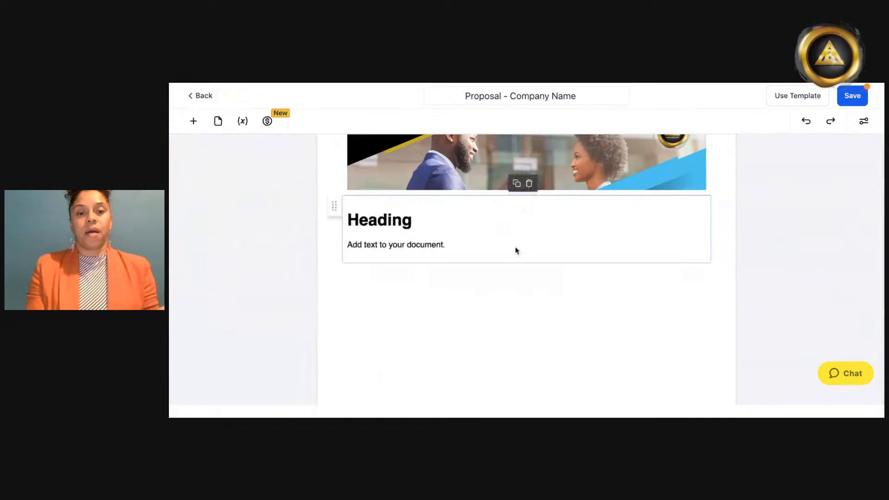
click(516, 251)
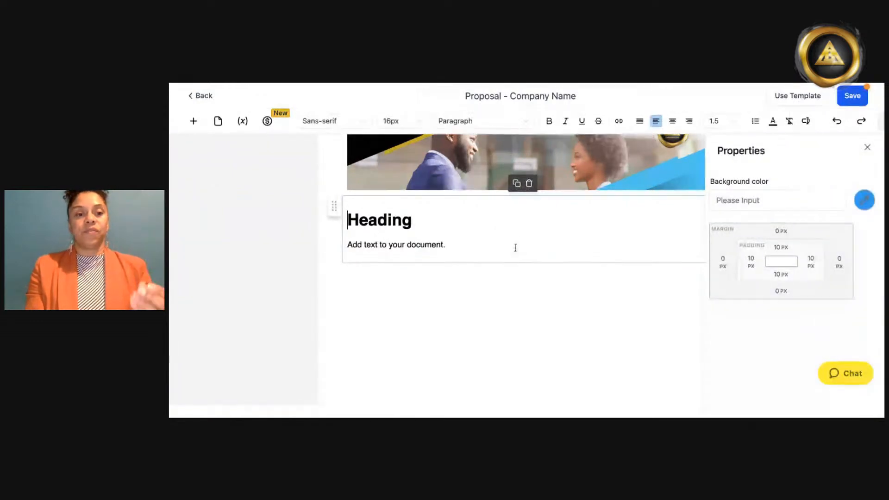
Step: Replace the text block's placeholder heading with "Service Proposal"
click(194, 122)
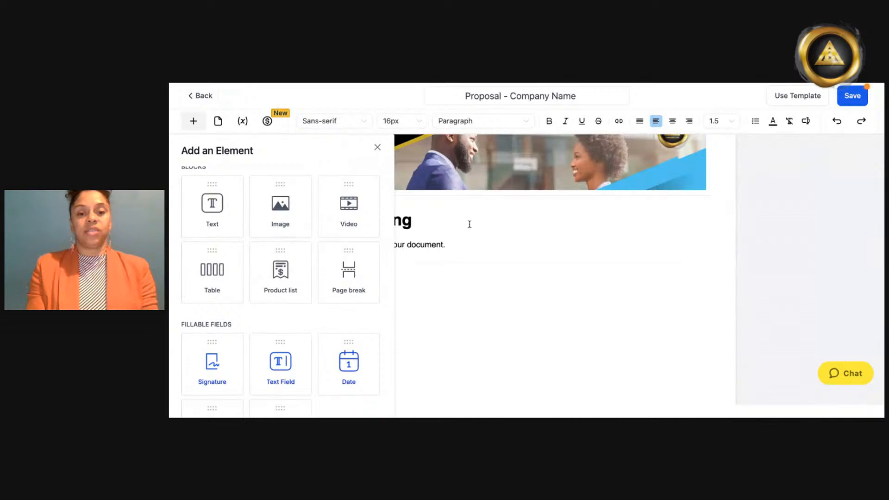
click(378, 149)
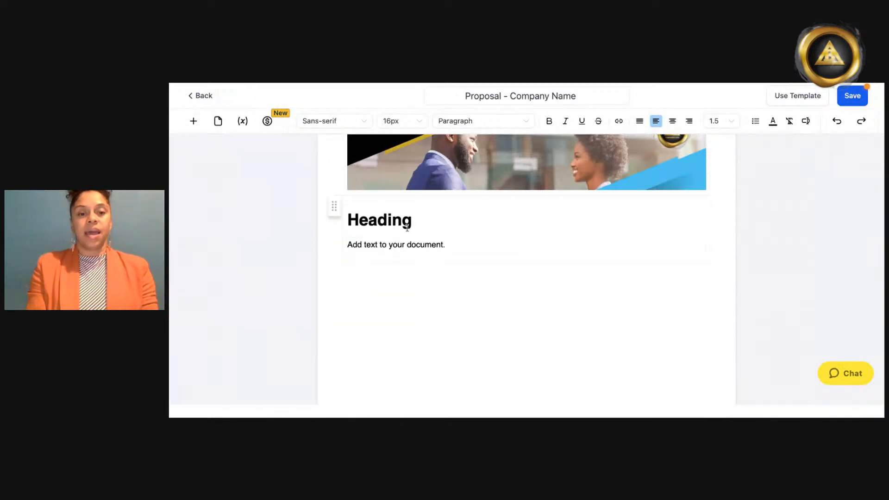
click(393, 220)
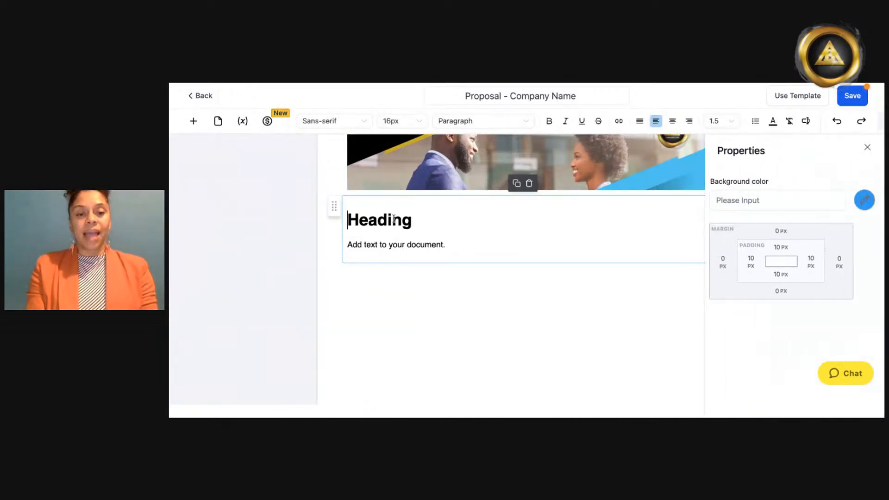
double_click(394, 219)
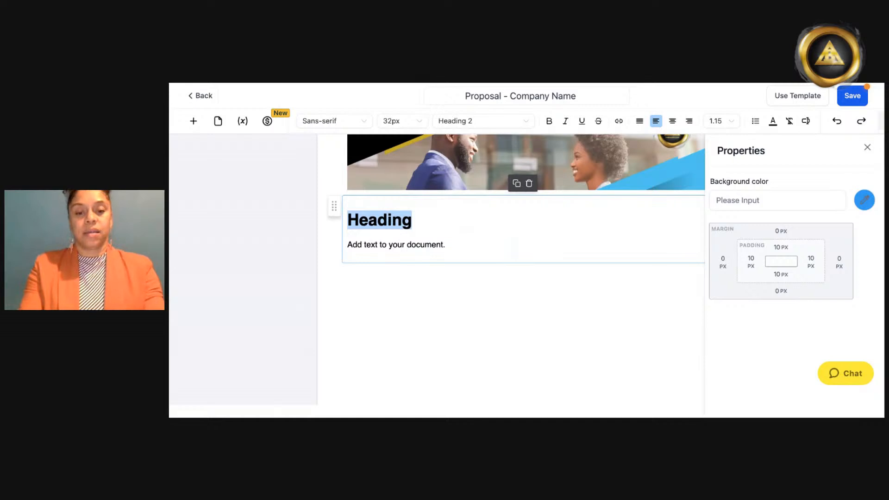
text(Proposal)
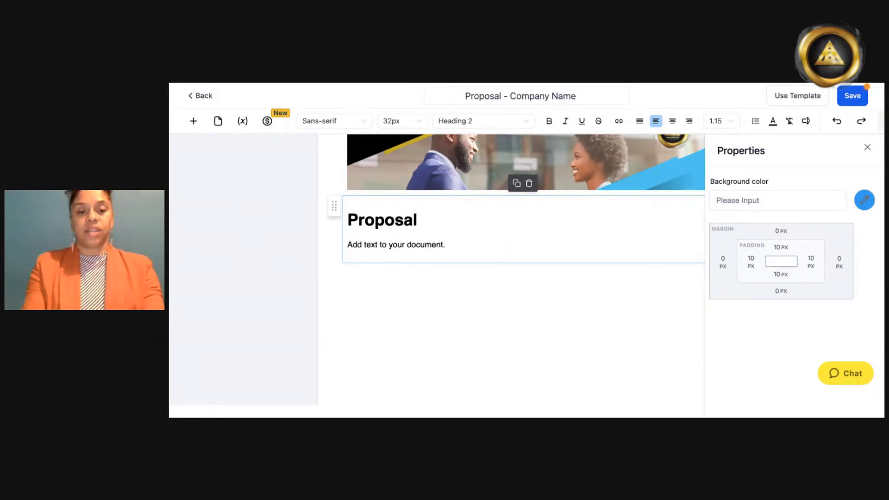
text(Service)
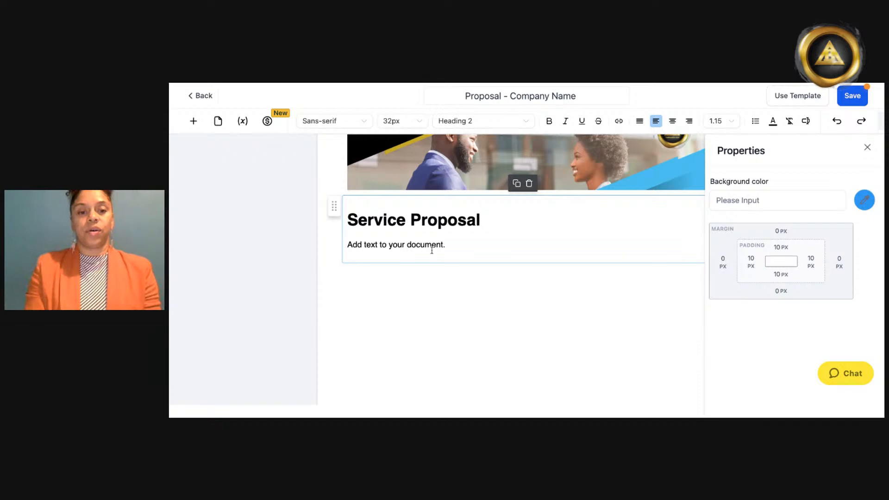
Step: Replace the placeholder paragraph under the heading with "For The ABC Company" and close the block's properties
triple_click(431, 245)
text(Fo)
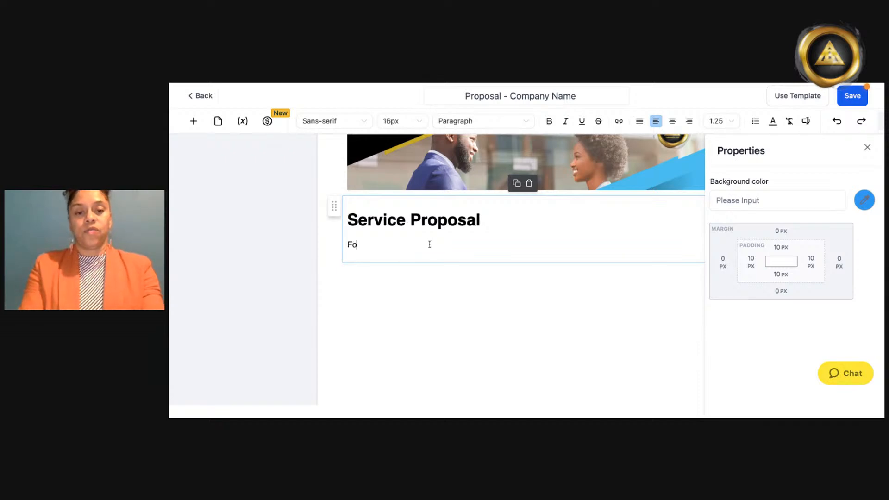
text(r The )
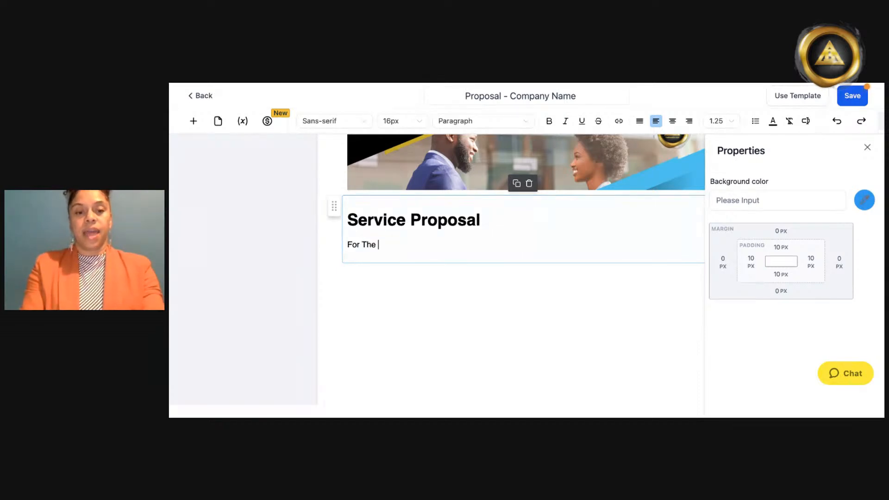
text(ABC C)
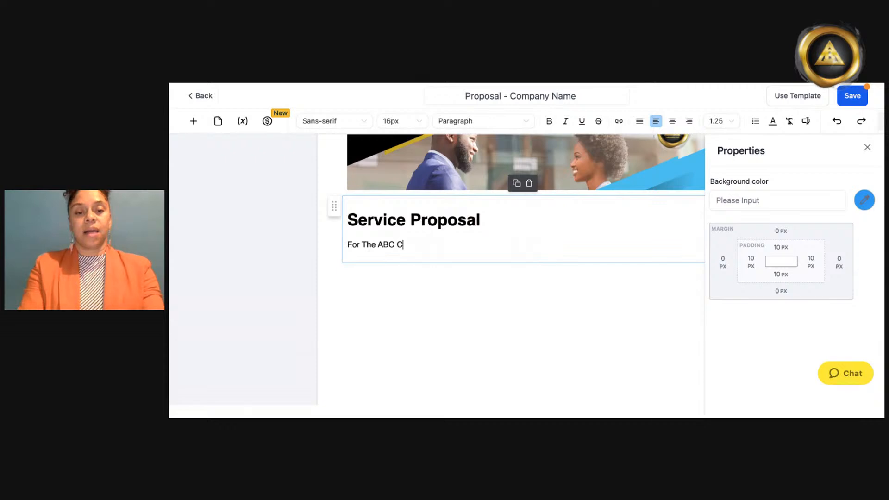
text(omp)
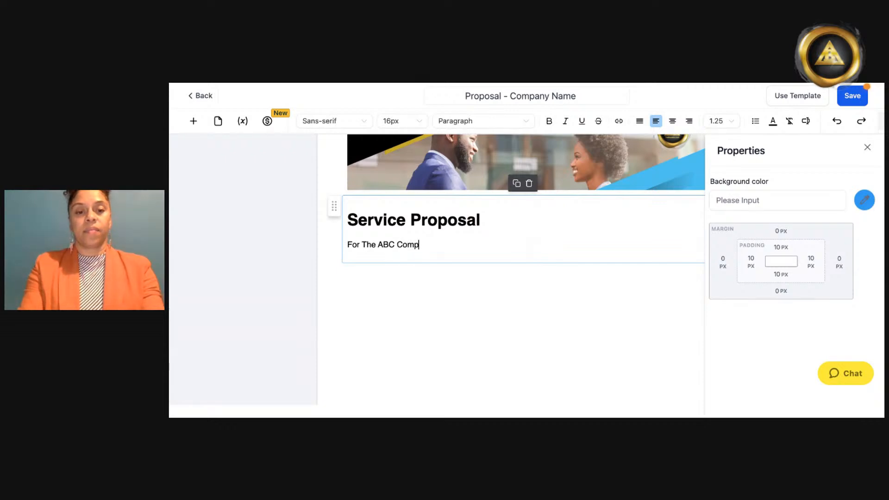
text(any)
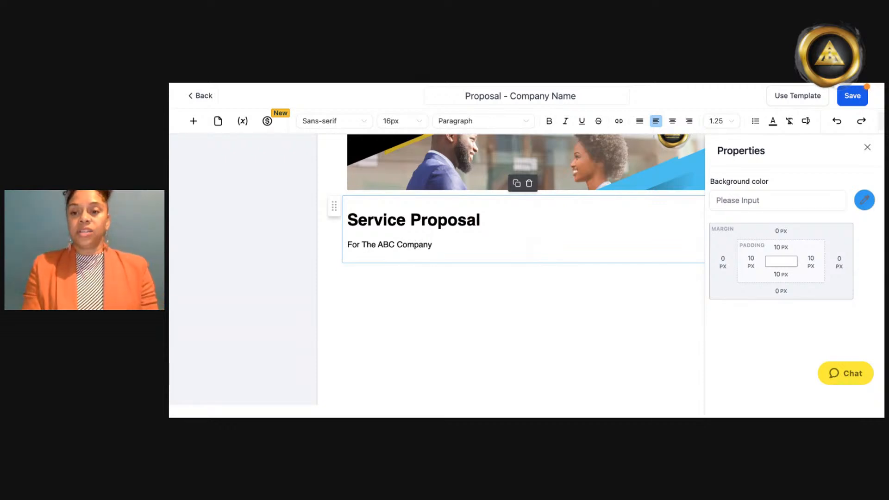
click(867, 147)
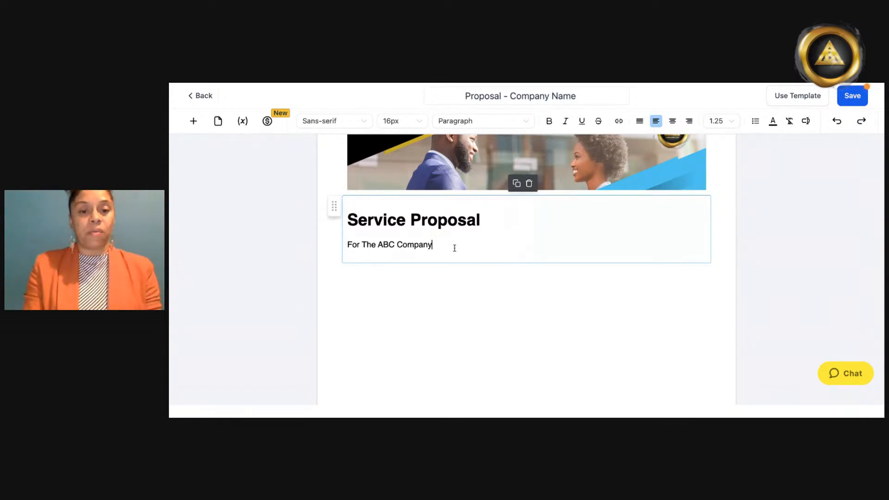
Step: Center-align the "Service Proposal" heading and the "For The ABC Company" line beneath it
drag(455, 249, 347, 221)
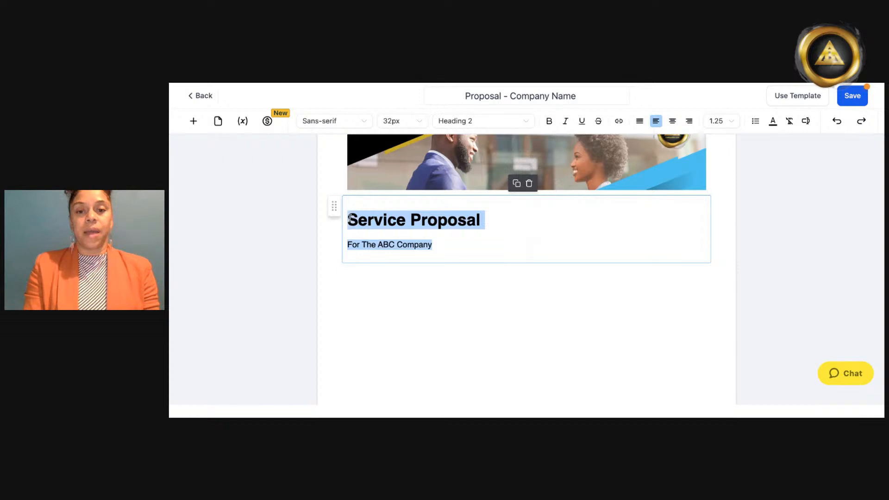
click(672, 121)
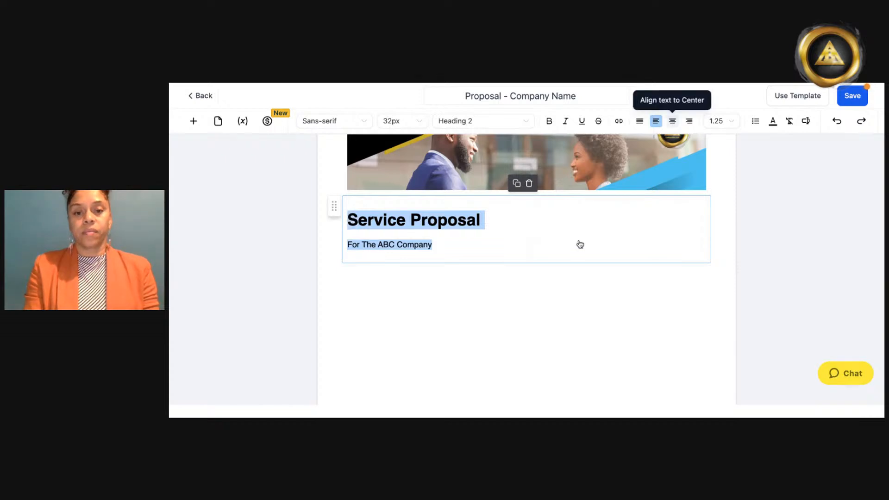
Step: Set the font size of the "Service Proposal" heading to 55px
click(462, 220)
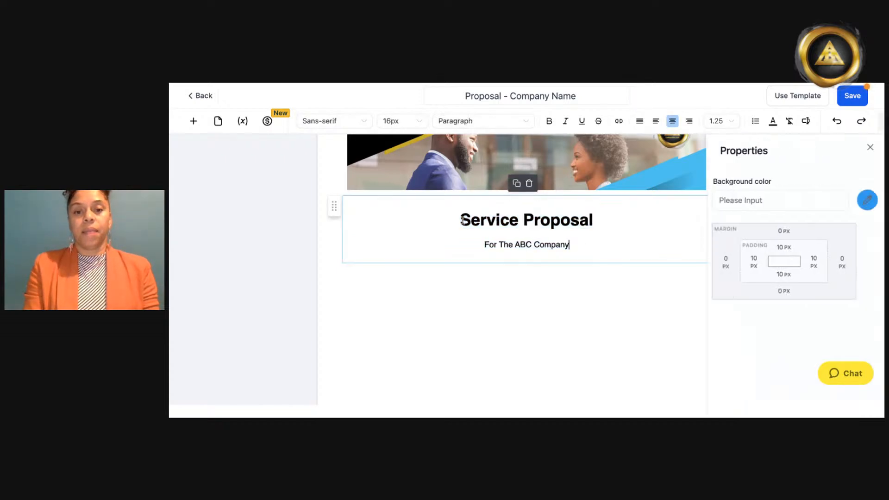
drag(463, 220, 618, 214)
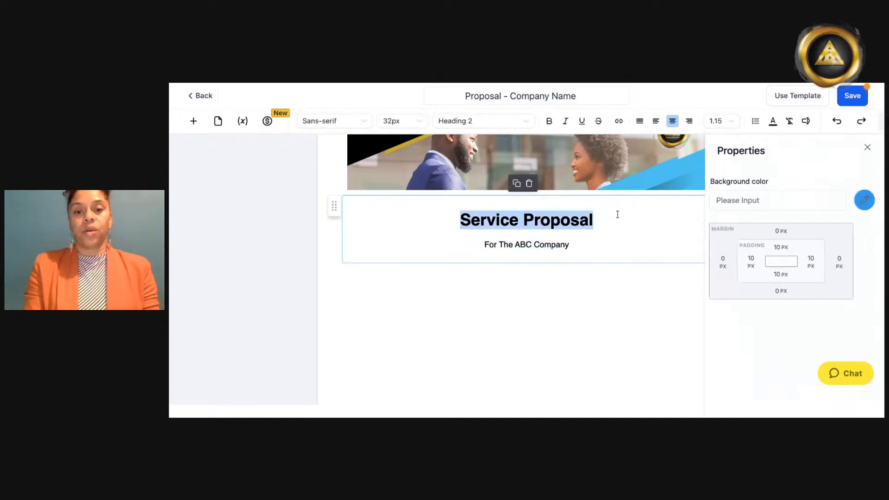
click(421, 122)
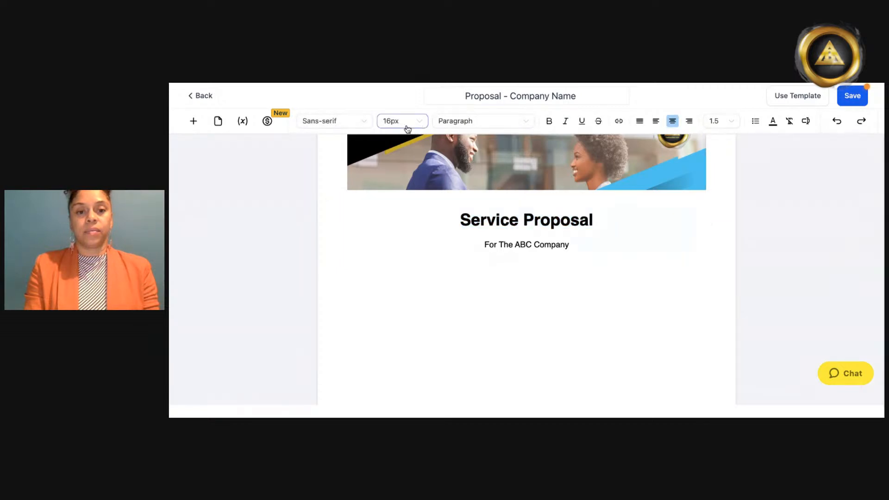
click(407, 128)
scroll(399, 205, down, 3)
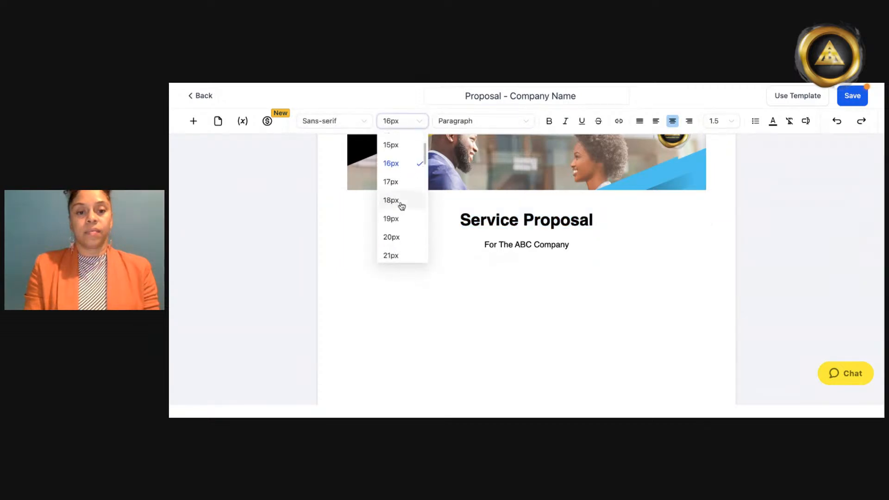
scroll(401, 206, down, 2)
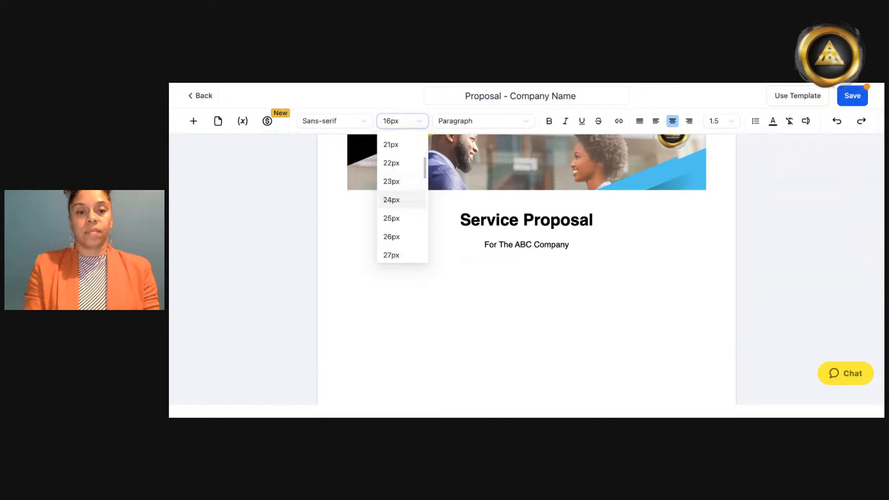
click(397, 240)
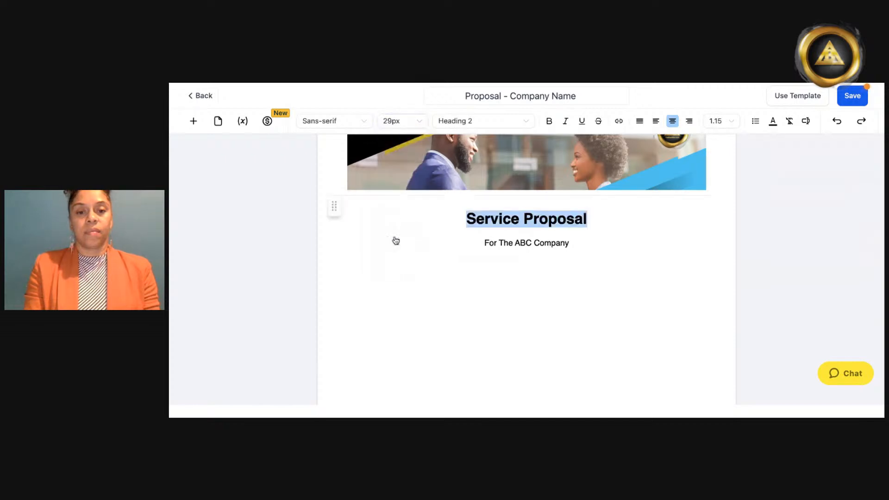
click(416, 123)
scroll(401, 239, down, 8)
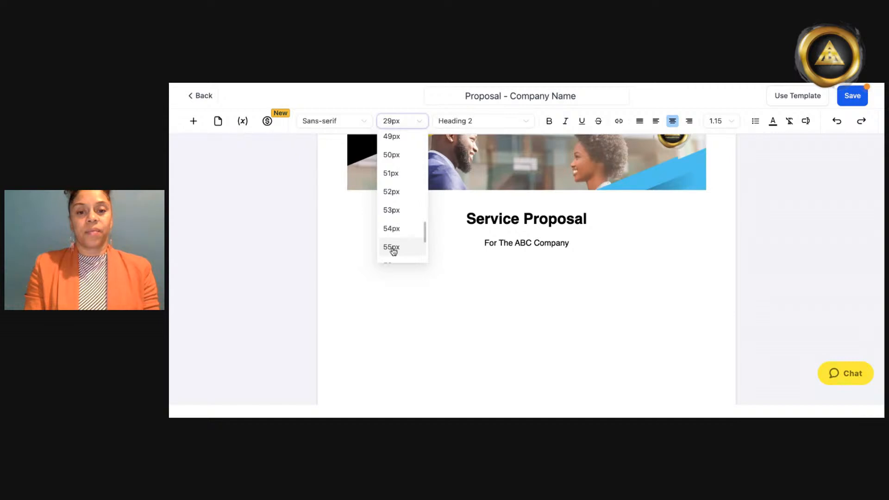
click(393, 248)
Step: Insert five blank lines above the "Service Proposal" heading to space it from the header image
click(412, 225)
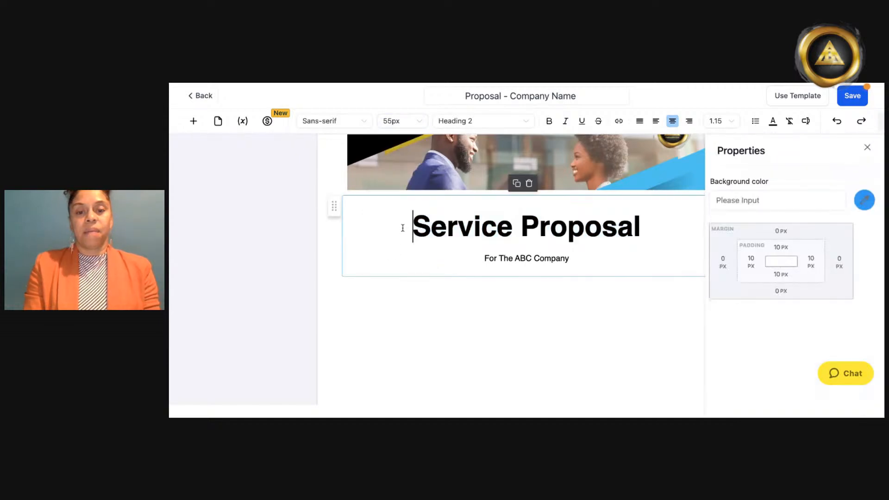
scroll(402, 230, down, 3)
scroll(403, 230, up, 2)
key(Return)
key(Return)
key(Return)
key(Return)
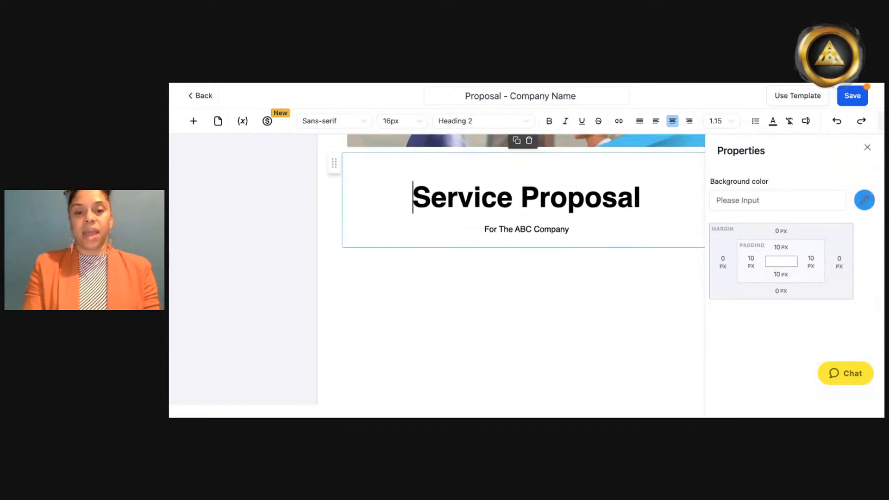
key(Return)
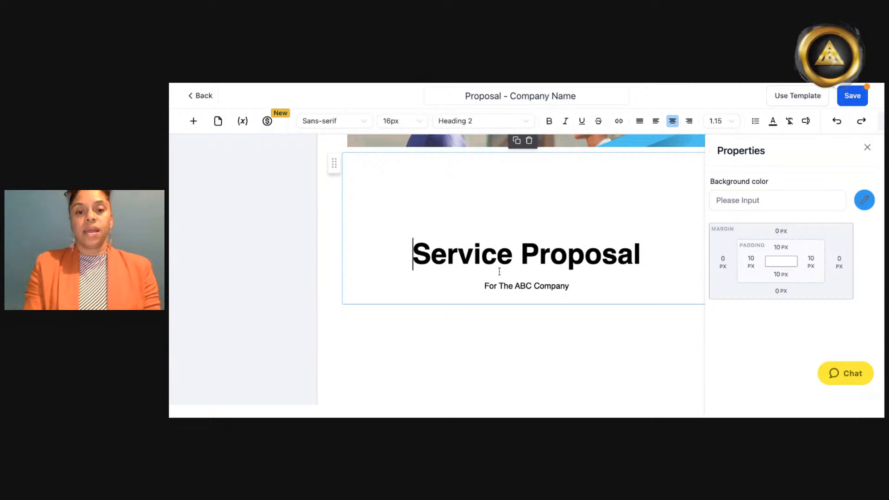
Step: Set the font size of the "For The ABC Company" line to 25px
scroll(498, 270, down, 1)
drag(484, 240, 572, 239)
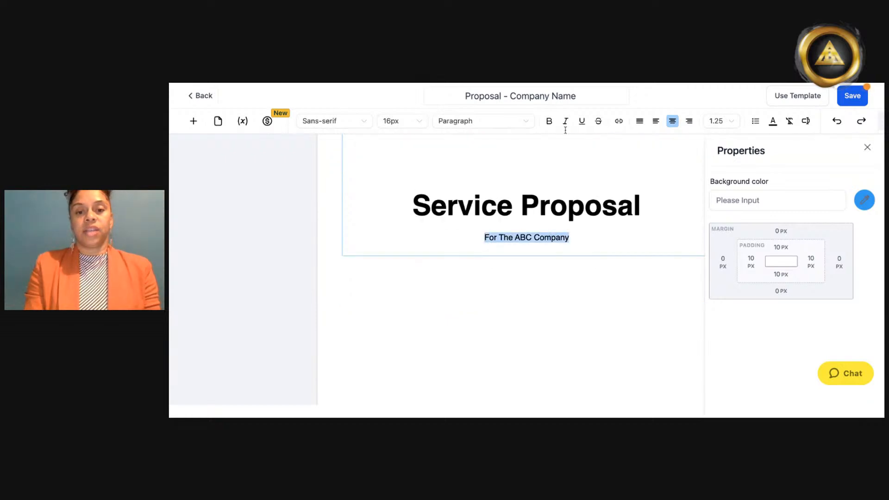
click(398, 128)
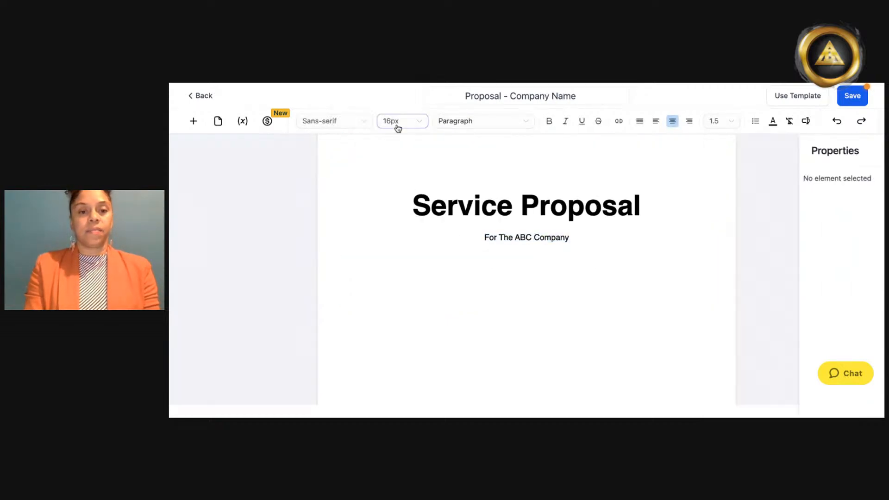
click(398, 128)
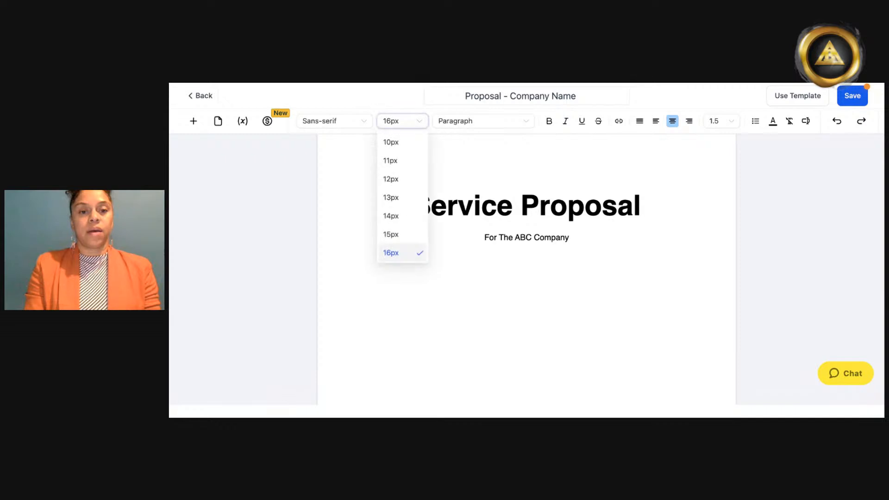
scroll(399, 197, down, 2)
scroll(399, 196, down, 3)
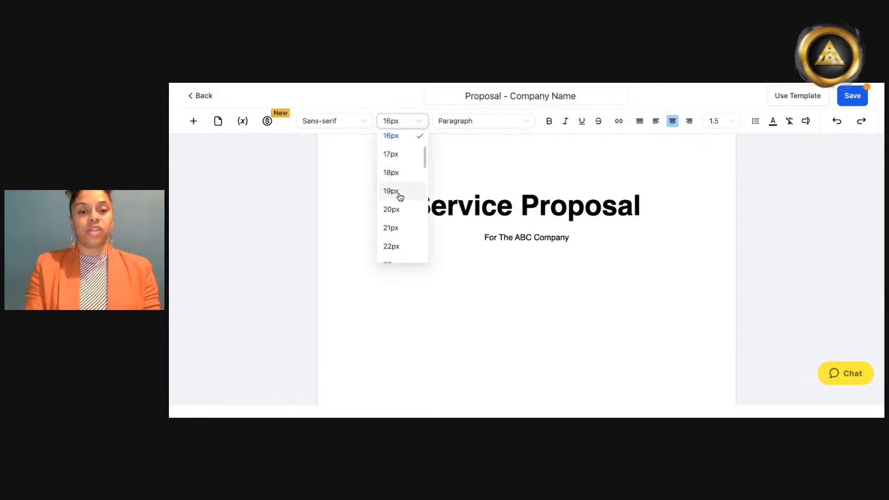
click(391, 250)
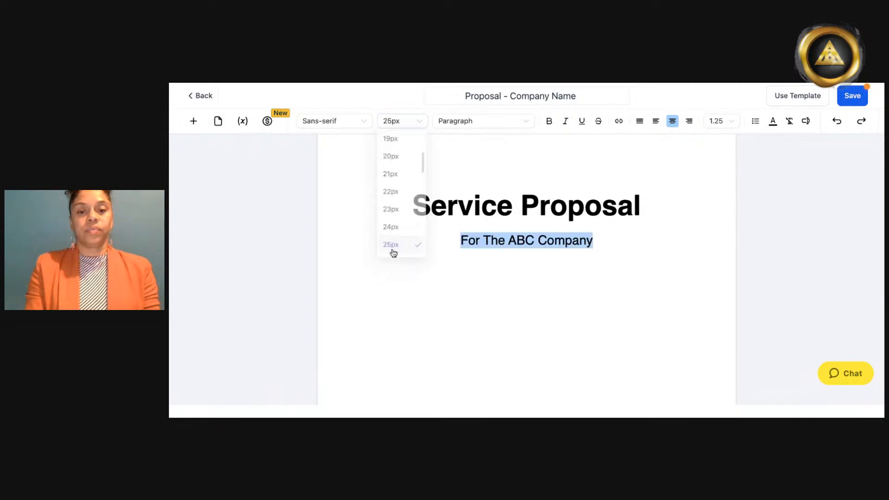
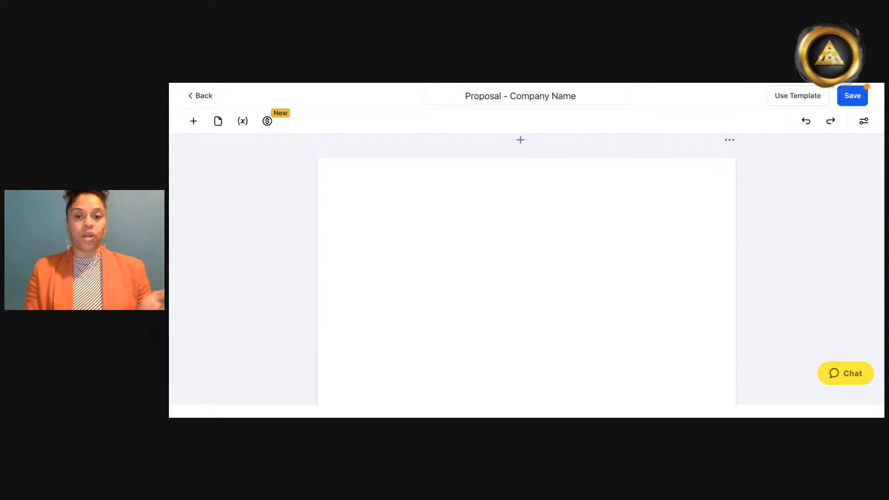
Step: Delete the blank page that follows the cover page
scroll(758, 212, up, 3)
click(731, 234)
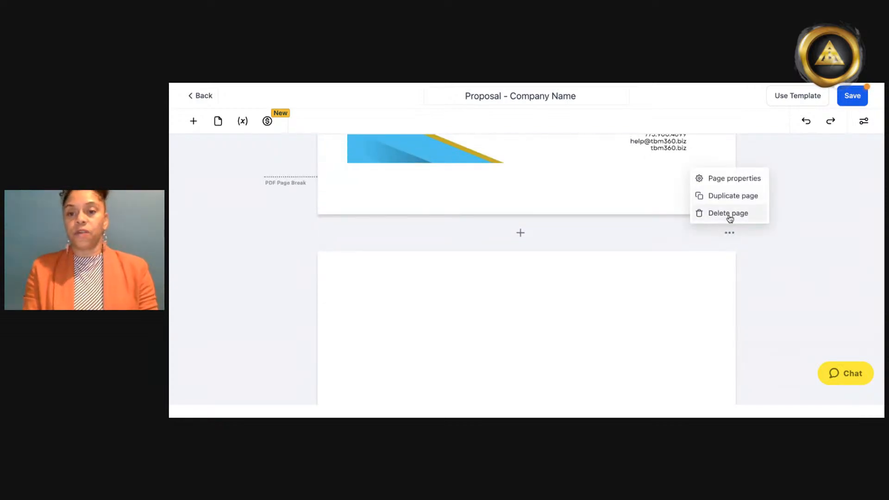
click(729, 212)
Step: Duplicate the finished cover page to serve as the second page
scroll(728, 185, up, 10)
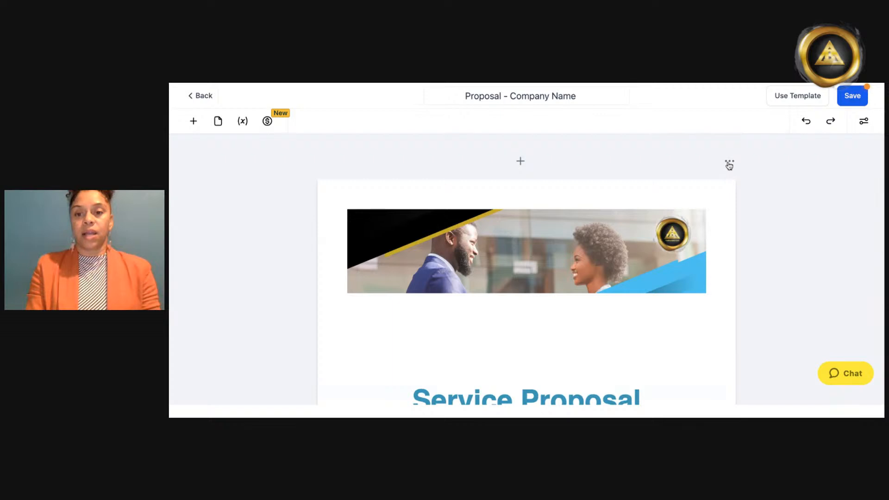
click(730, 162)
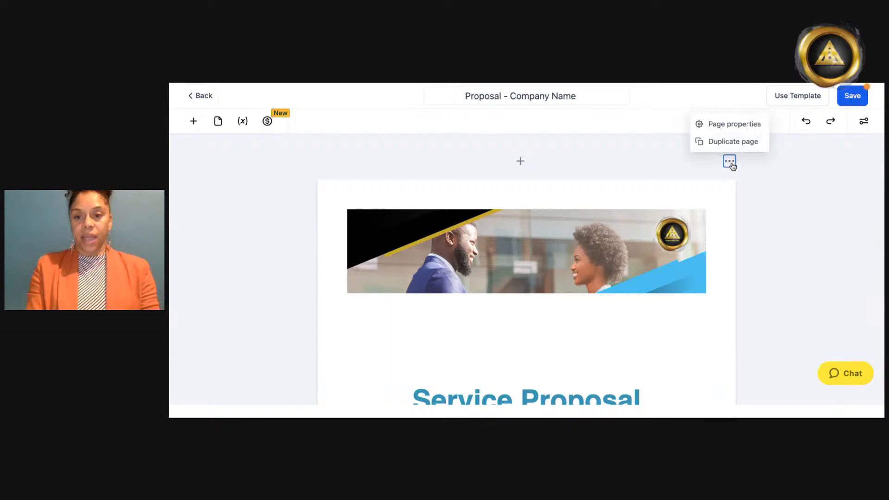
scroll(737, 144, down, 8)
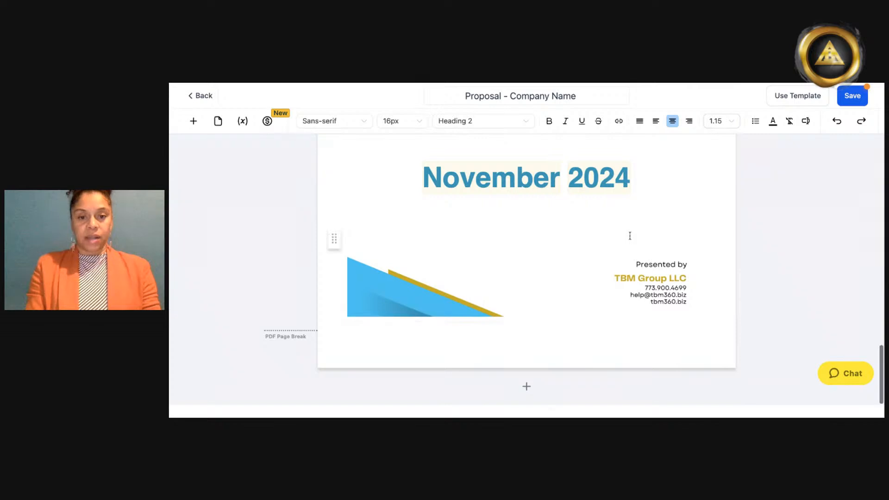
Step: Delete the "November 2024" text block from the duplicated page
scroll(629, 234, up, 6)
scroll(629, 235, down, 1)
scroll(526, 269, up, 5)
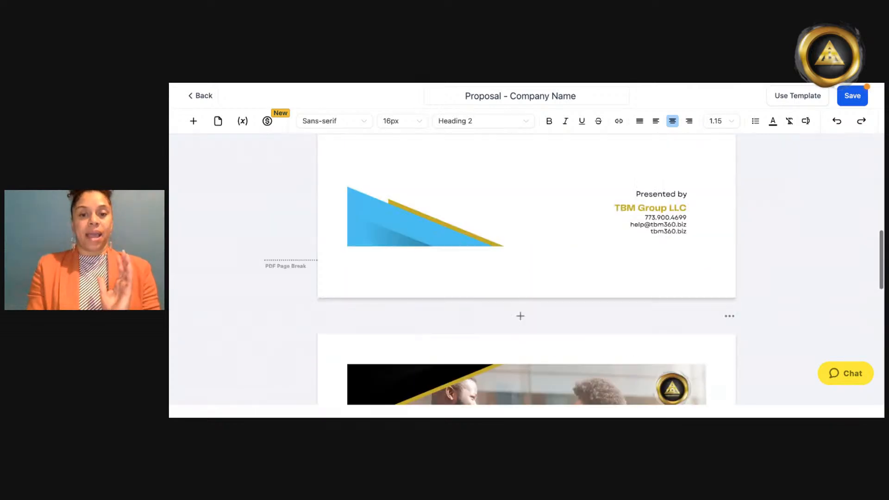
scroll(527, 269, down, 7)
scroll(526, 234, down, 3)
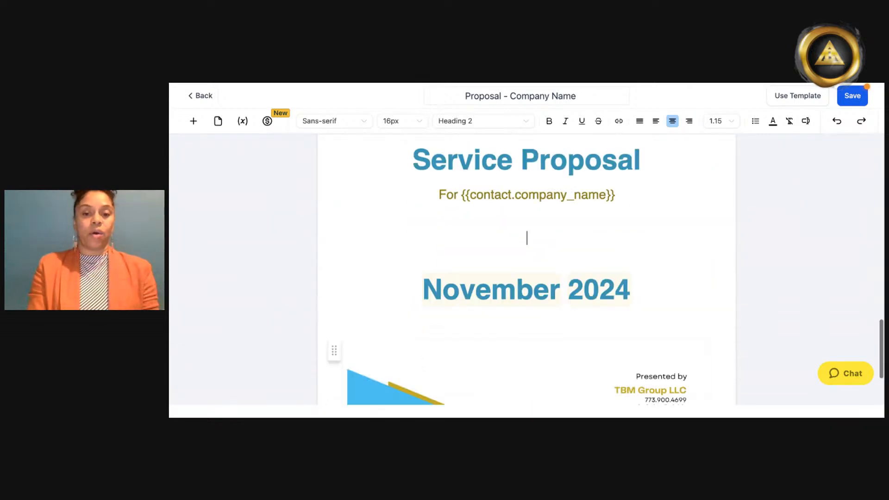
scroll(526, 274, up, 2)
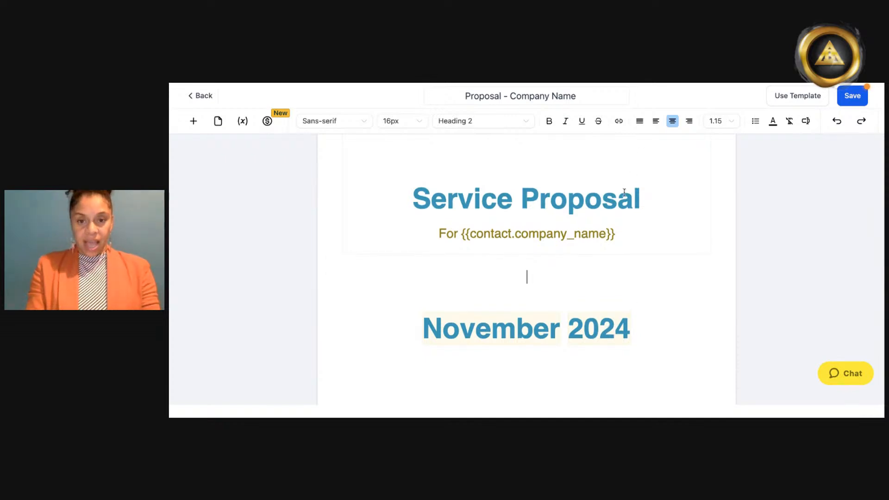
scroll(570, 193, up, 1)
scroll(539, 294, down, 1)
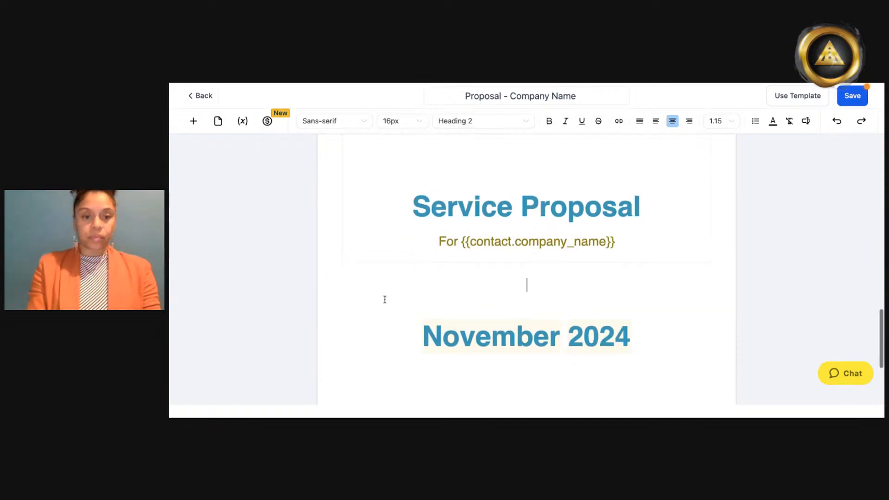
click(332, 278)
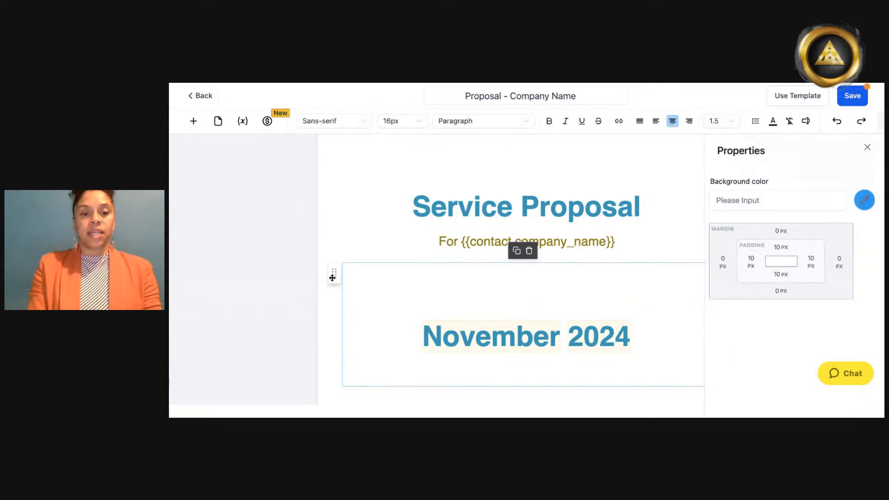
click(529, 251)
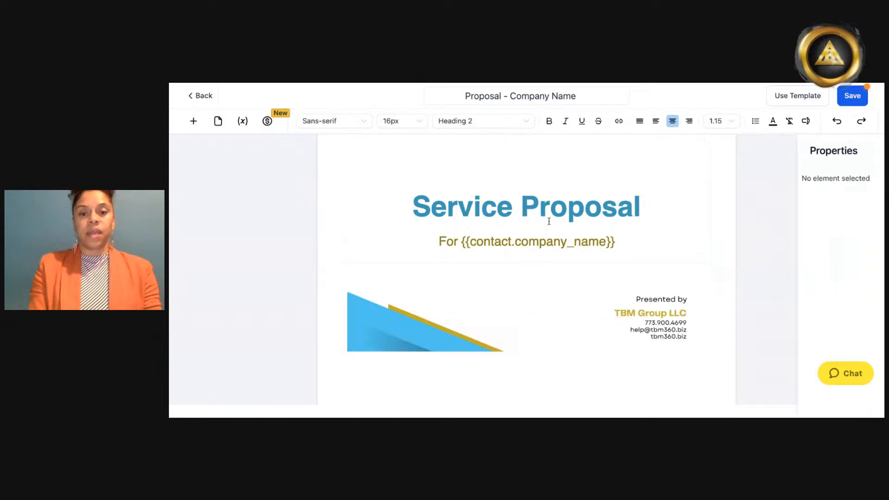
Step: Add an image block between the "For {{contact.company_name}}" text and the footer image on the duplicated page
scroll(545, 213, up, 2)
scroll(493, 252, up, 1)
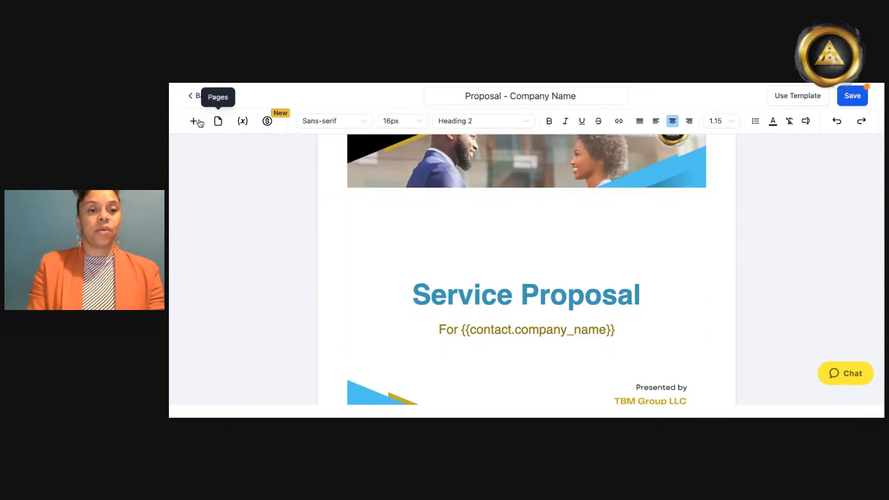
click(193, 121)
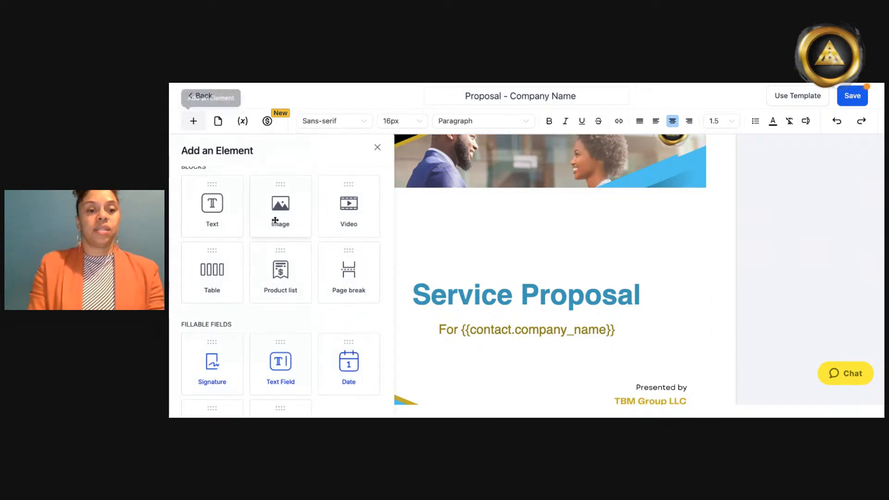
drag(279, 220, 284, 223)
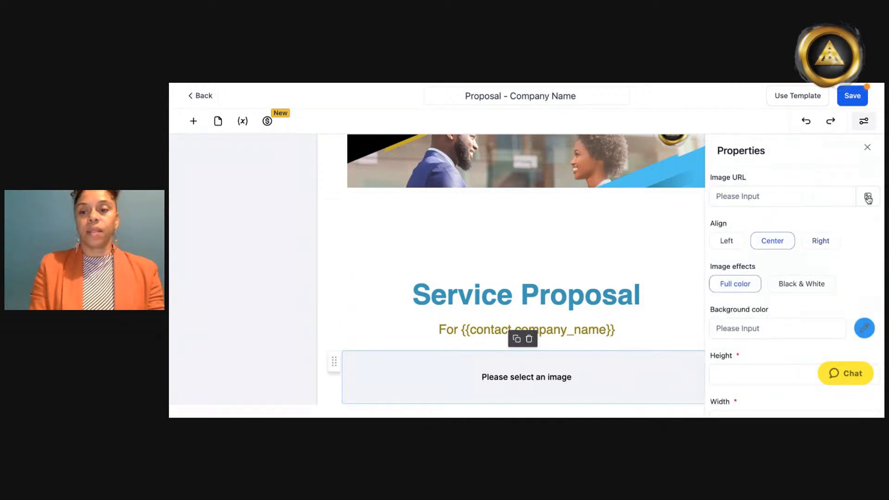
Step: Open the TBM 360 images folder in the media library to choose a picture for the empty image block
click(868, 198)
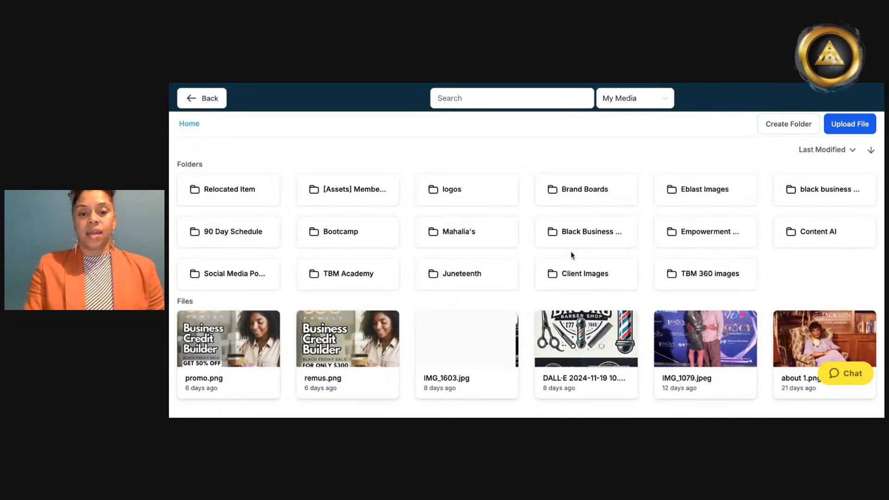
scroll(572, 255, down, 9)
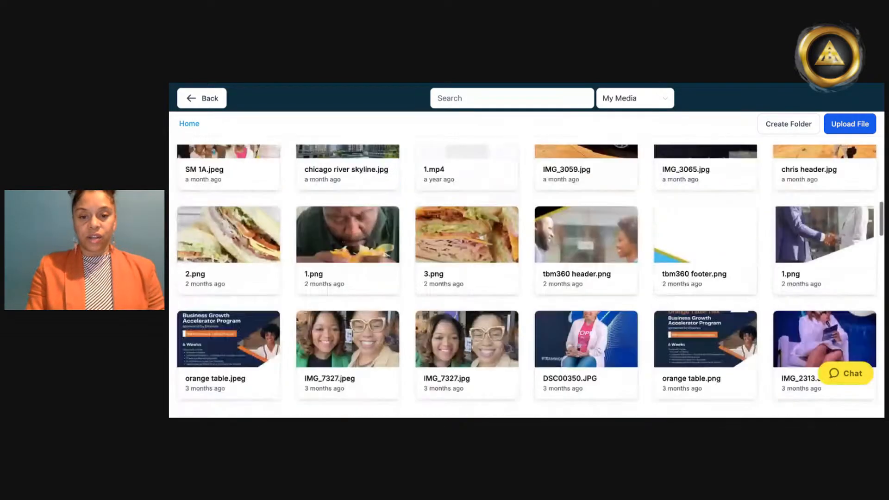
scroll(474, 218, down, 3)
scroll(474, 218, down, 3)
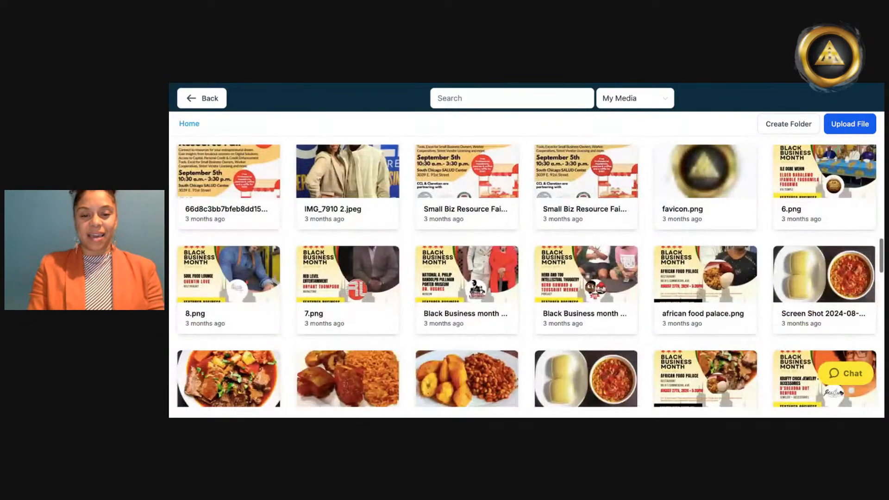
scroll(693, 269, down, 2)
scroll(693, 269, up, 15)
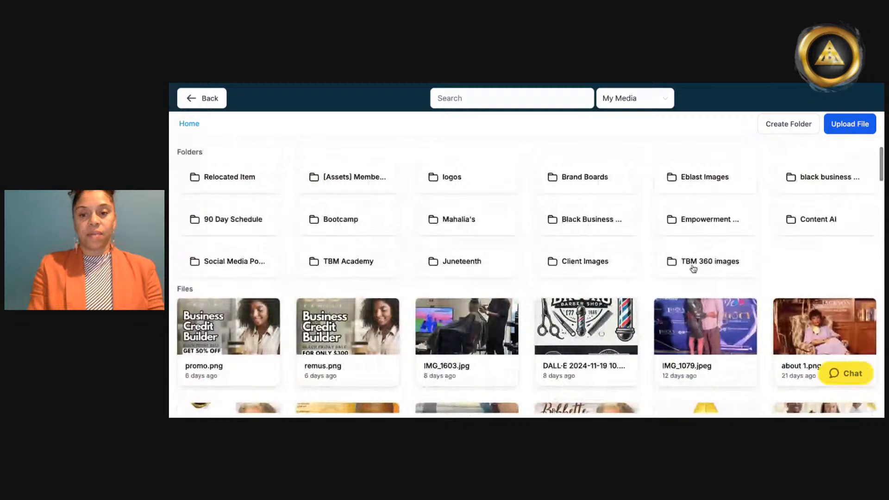
double_click(694, 268)
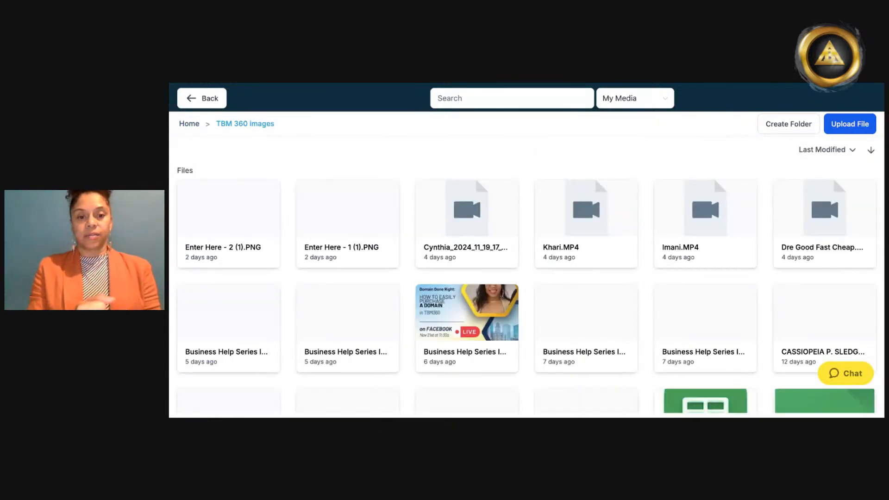
Step: Fill the image block with the "Brands We Worked Wit..." logo collage from the end of the folder
scroll(601, 286, down, 5)
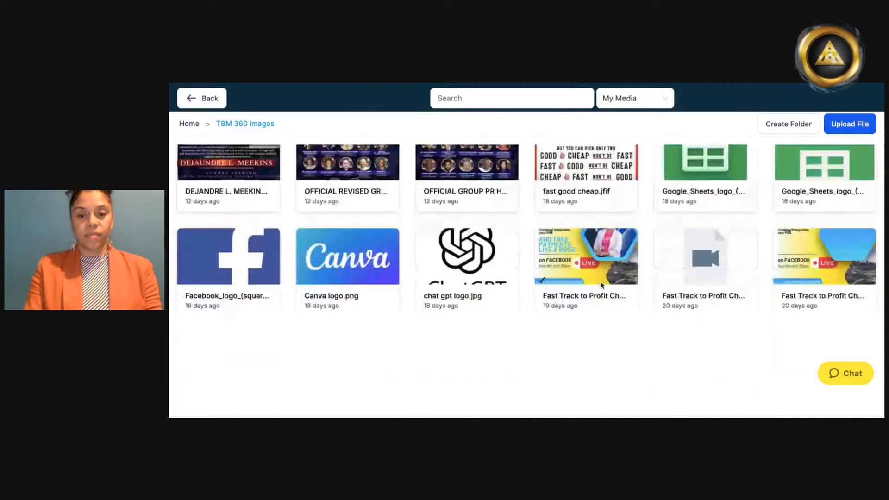
scroll(601, 284, down, 3)
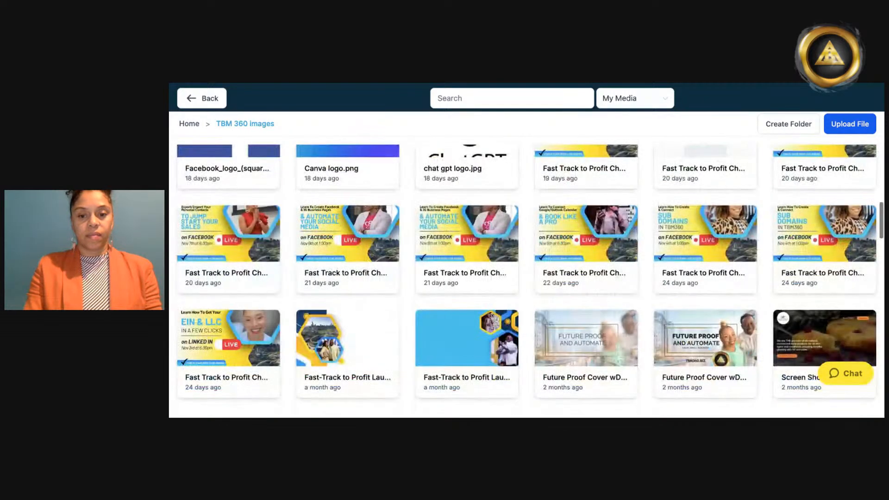
scroll(601, 284, down, 2)
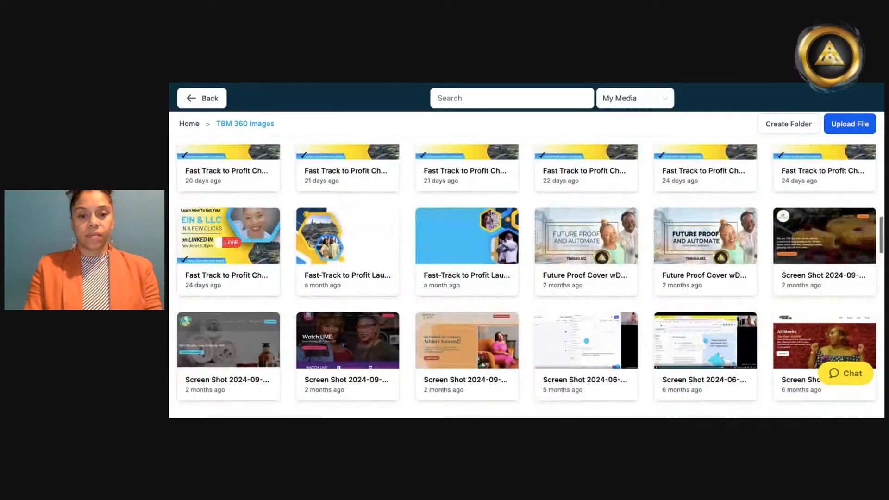
scroll(526, 278, down, 10)
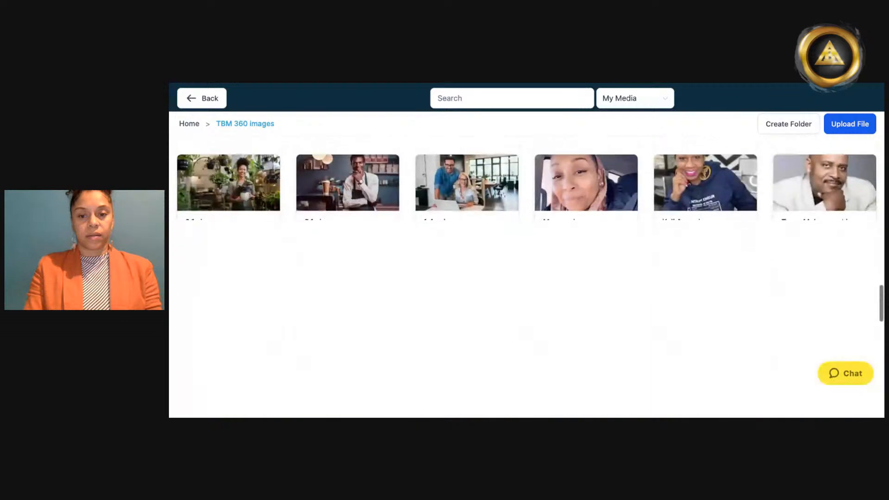
scroll(527, 277, down, 2)
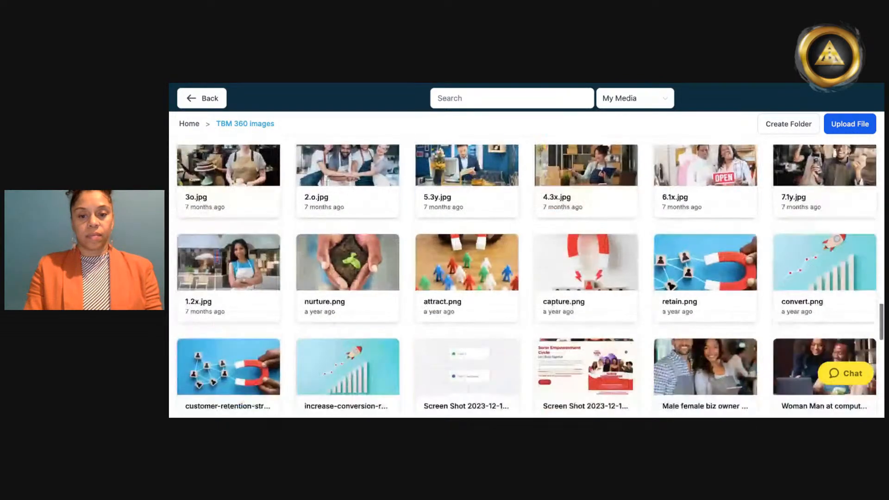
scroll(527, 278, down, 10)
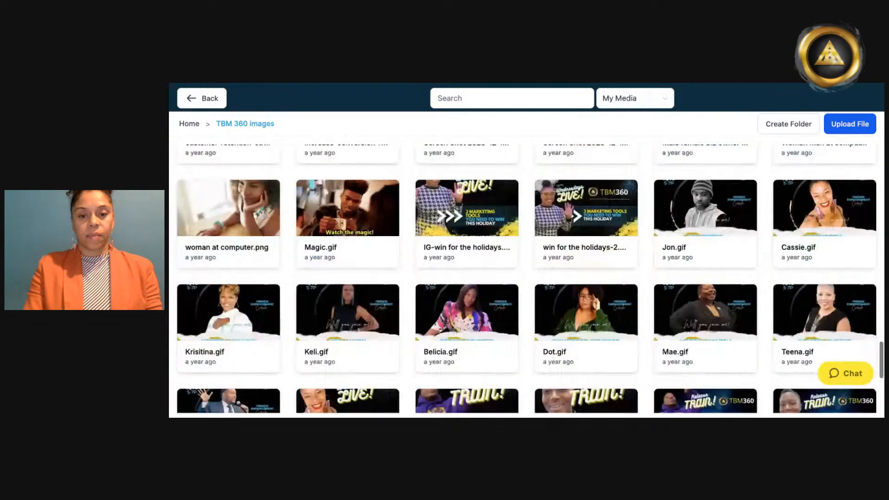
scroll(527, 278, down, 2)
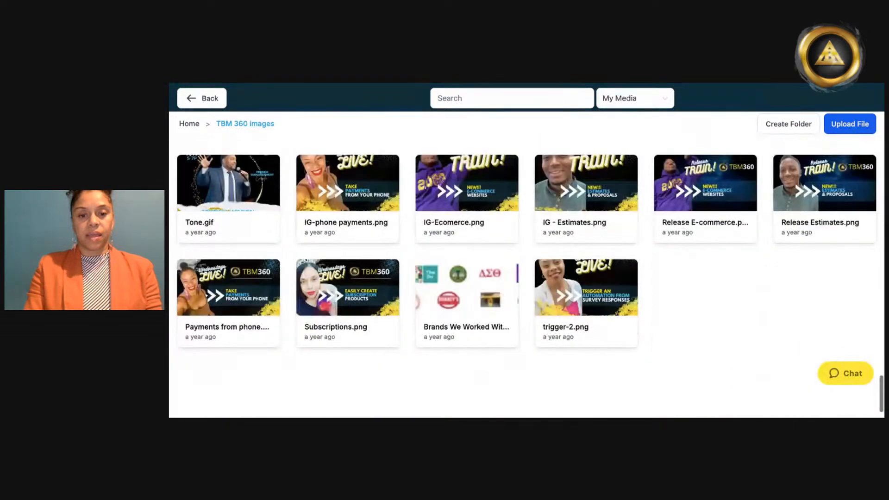
click(476, 305)
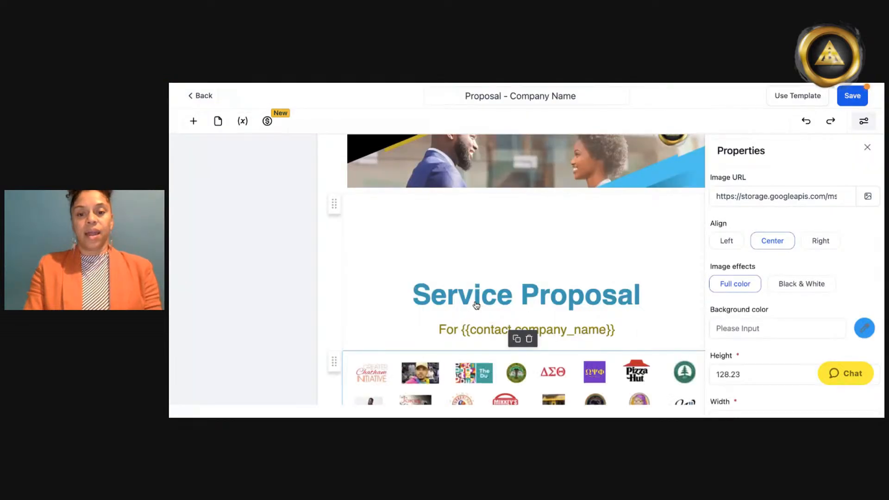
Step: Replace the "Service Proposal" heading and the "For {{contact.company_name}}" line on the duplicated page with "My business has"
scroll(459, 236, down, 5)
scroll(460, 237, up, 4)
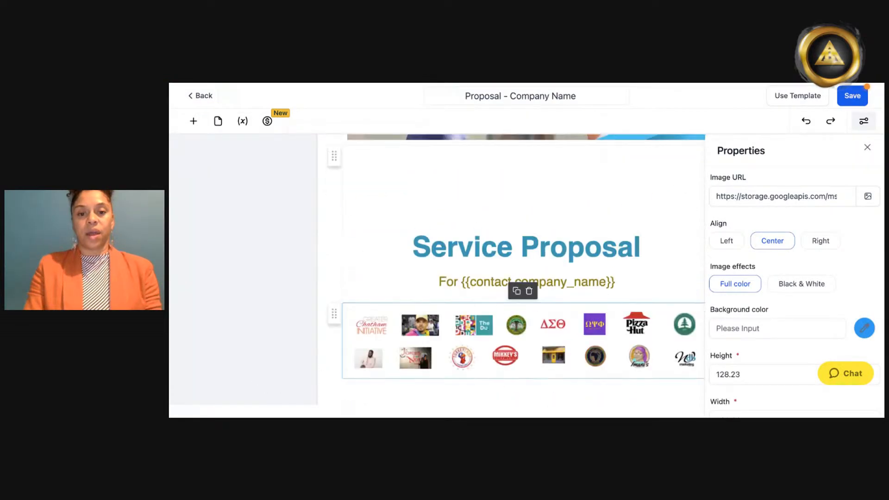
scroll(457, 240, up, 1)
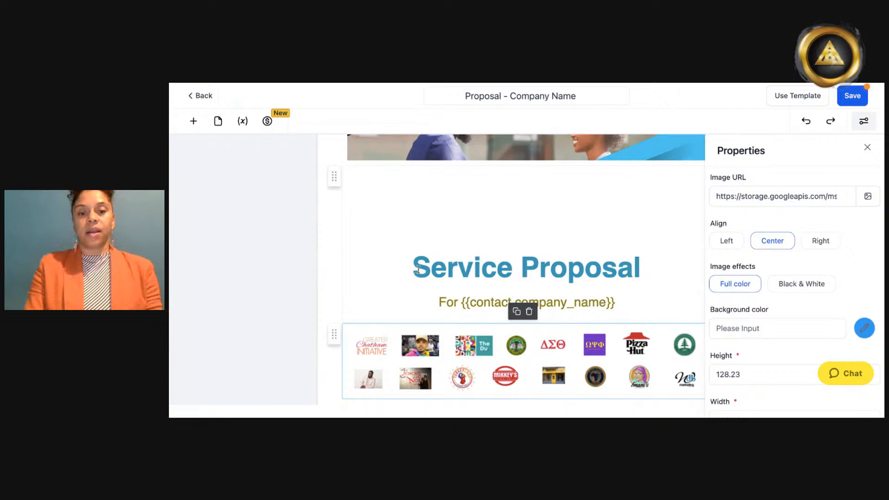
drag(418, 270, 643, 276)
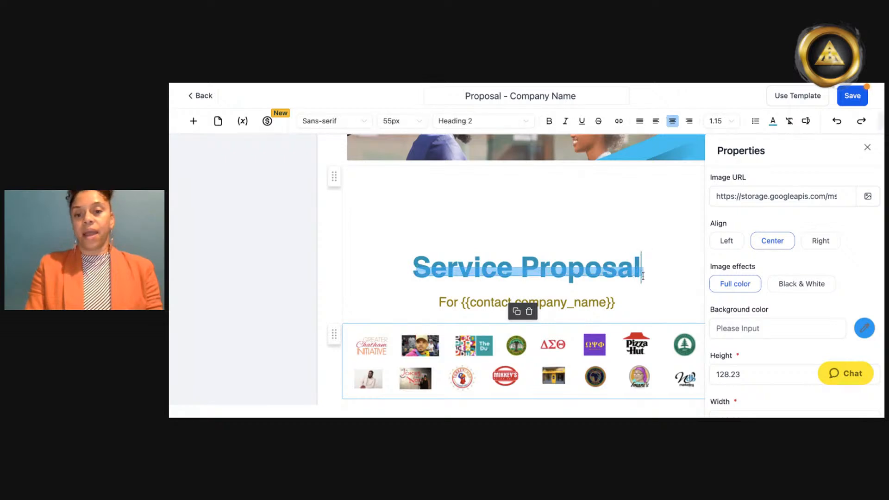
click(622, 303)
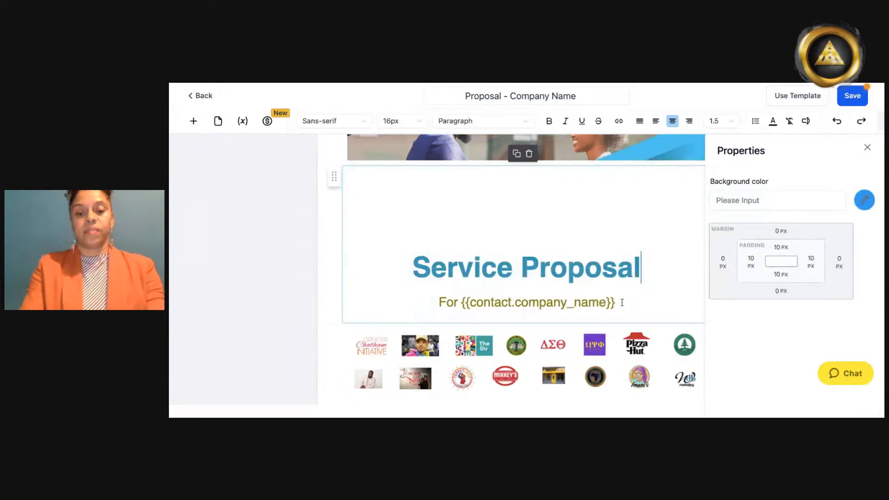
drag(623, 302, 417, 266)
text(My busine)
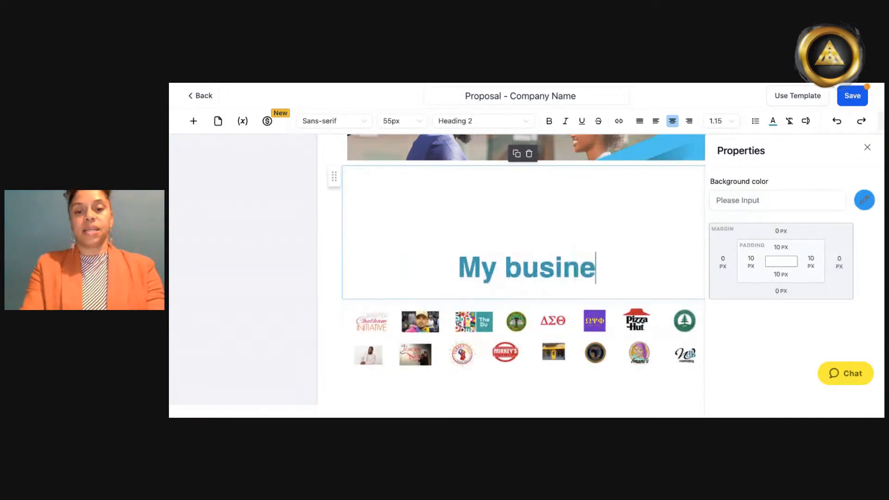
text(ss has)
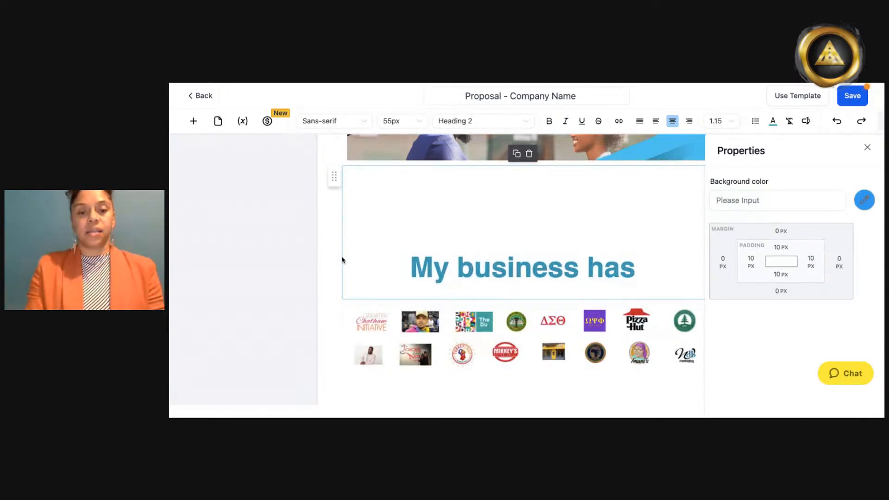
Step: Reduce the font size of the "My business has" text to 19px
drag(413, 261, 655, 272)
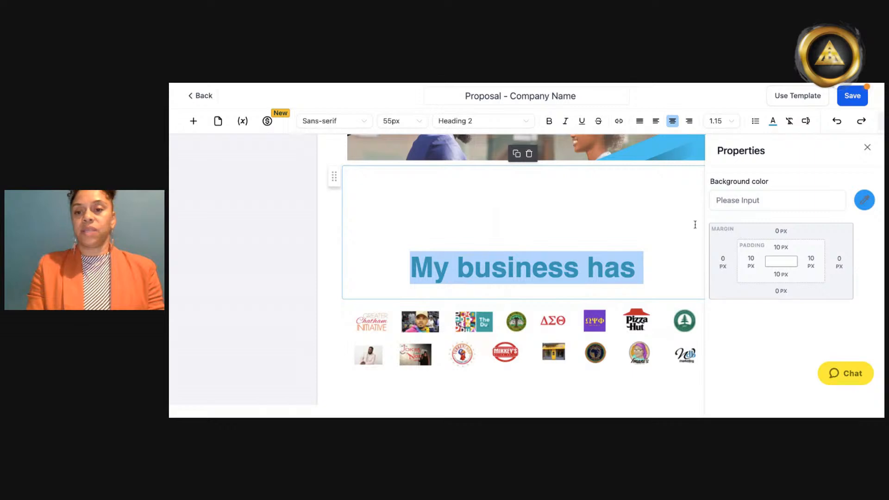
click(507, 128)
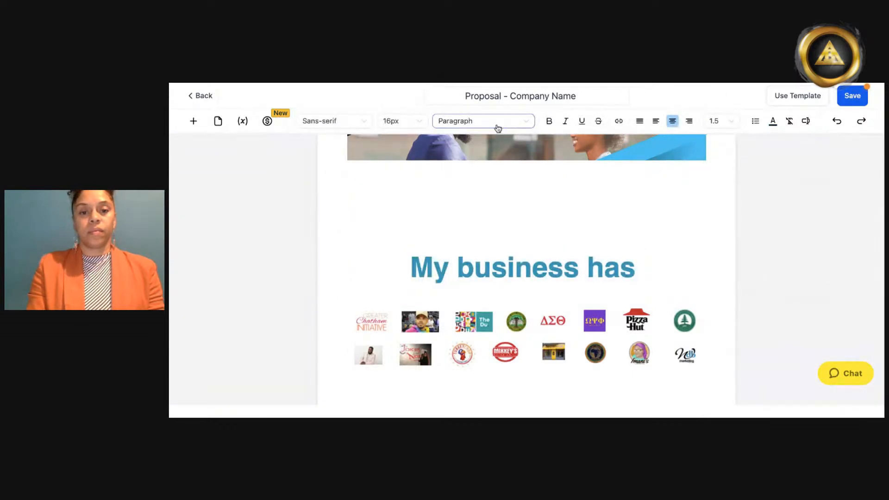
click(410, 120)
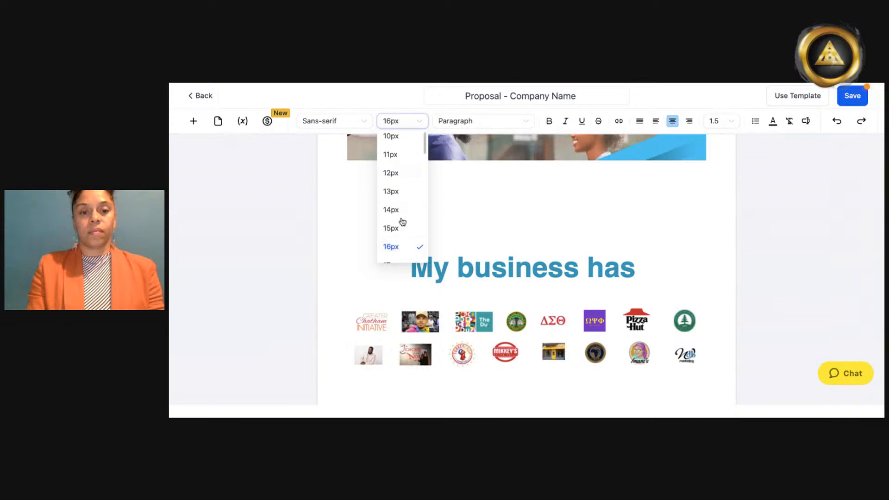
scroll(402, 223, down, 3)
click(395, 243)
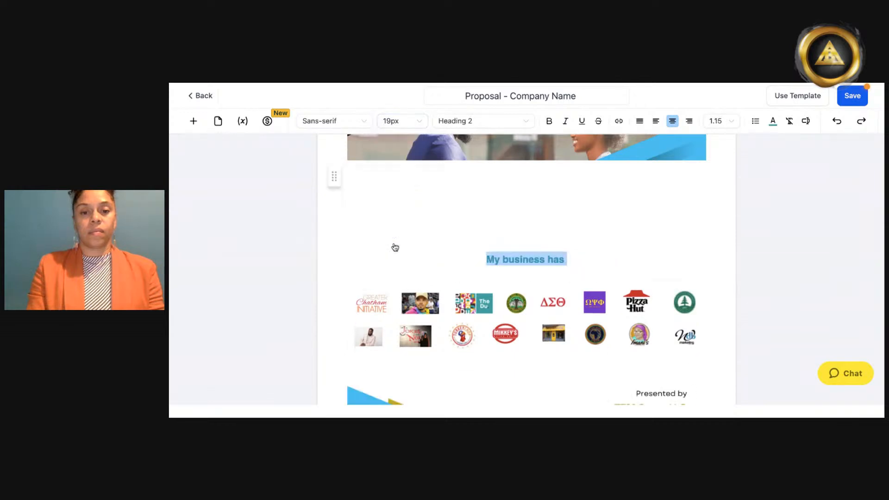
Step: Convert the "My business has" text to non-bold Paragraph style and color it dark gray, #363738
click(550, 129)
click(509, 123)
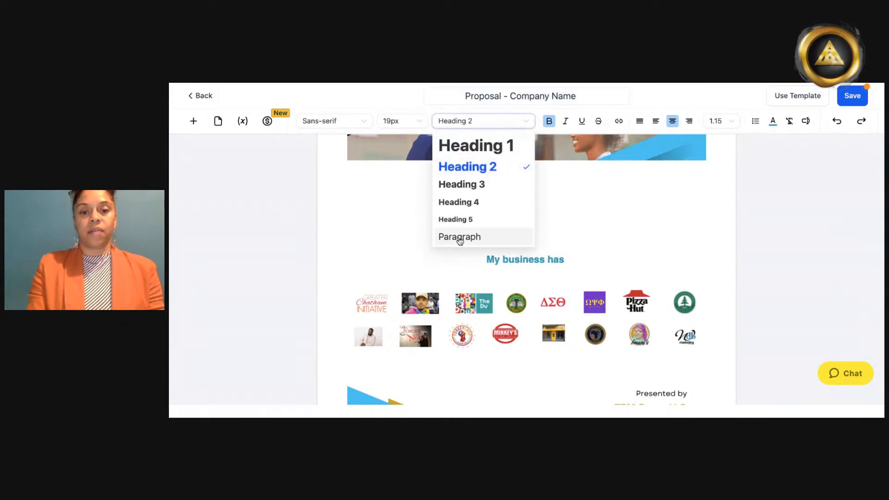
click(461, 235)
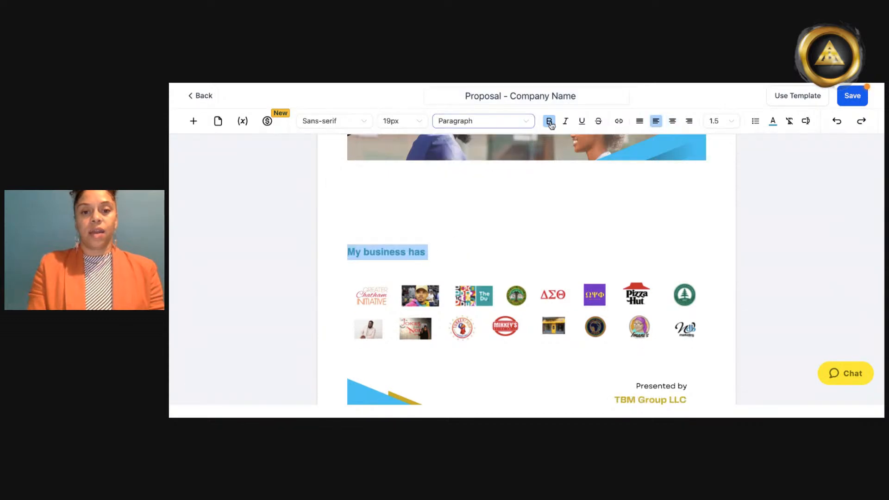
click(550, 122)
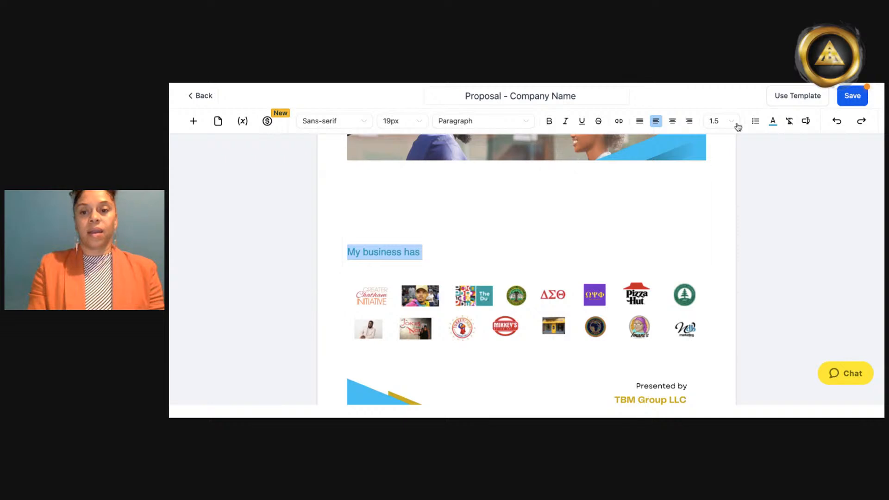
click(772, 122)
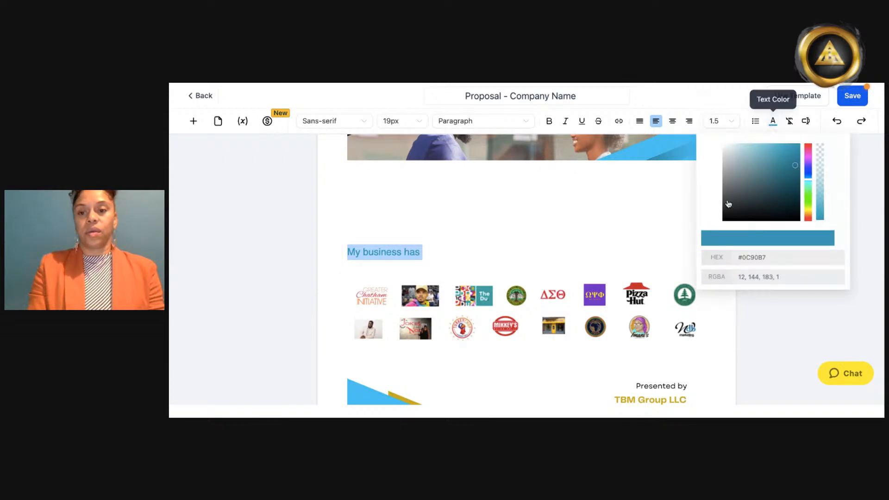
click(728, 208)
Step: Remove the extra blank lines above "My business has" to move the text up toward the header image
click(353, 250)
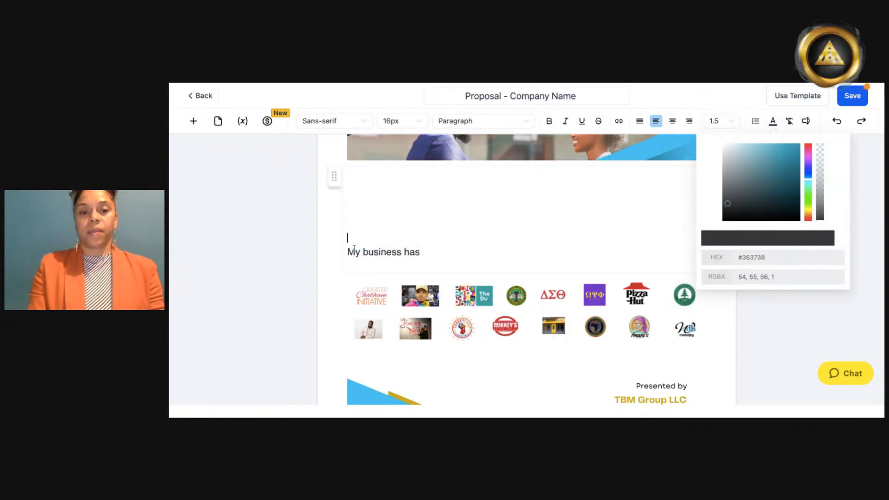
click(348, 251)
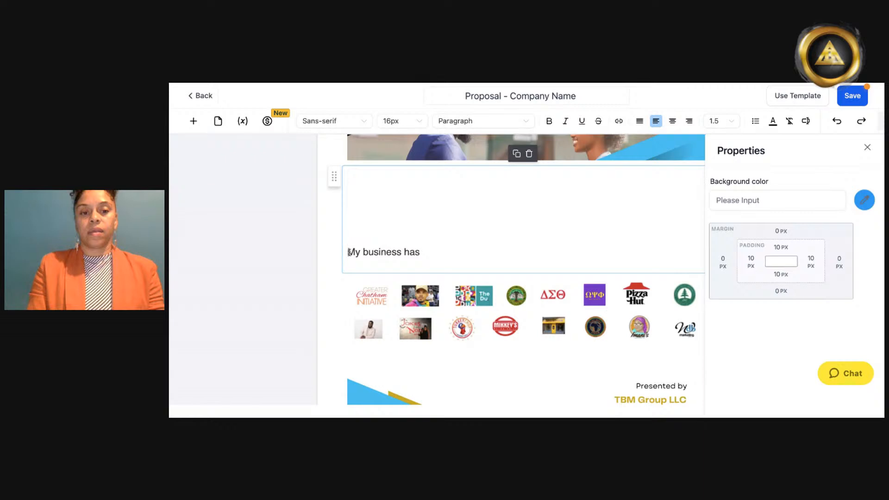
key(BackSpace)
key(BackSpace)
key(BackSpace)
key(BackSpace)
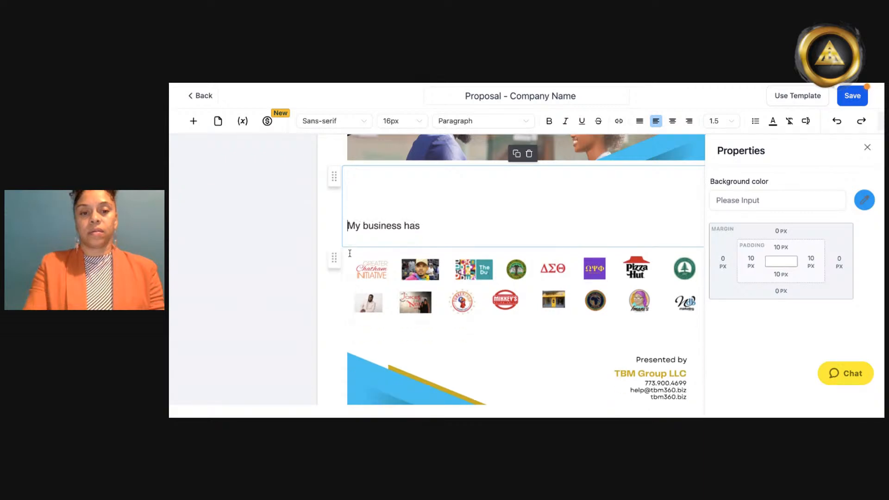
Step: Continue the "My business has" text with "helped hundreds of companys digitize and future proof."
click(425, 200)
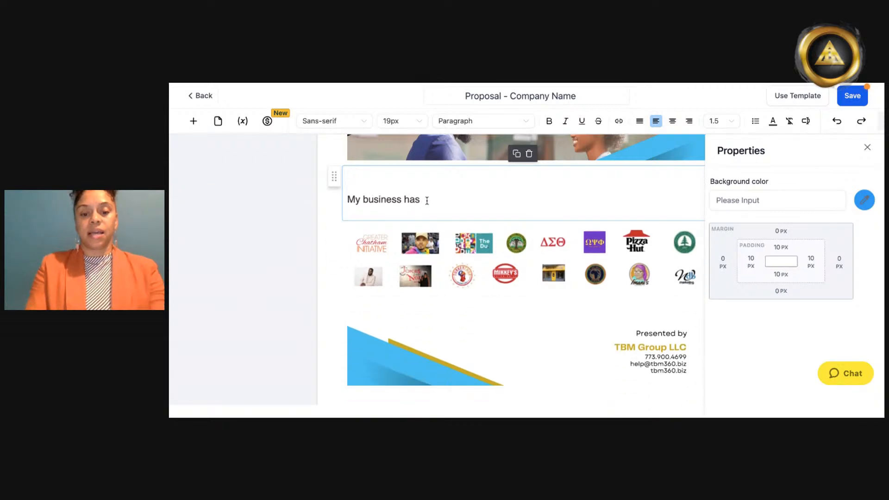
text(helped)
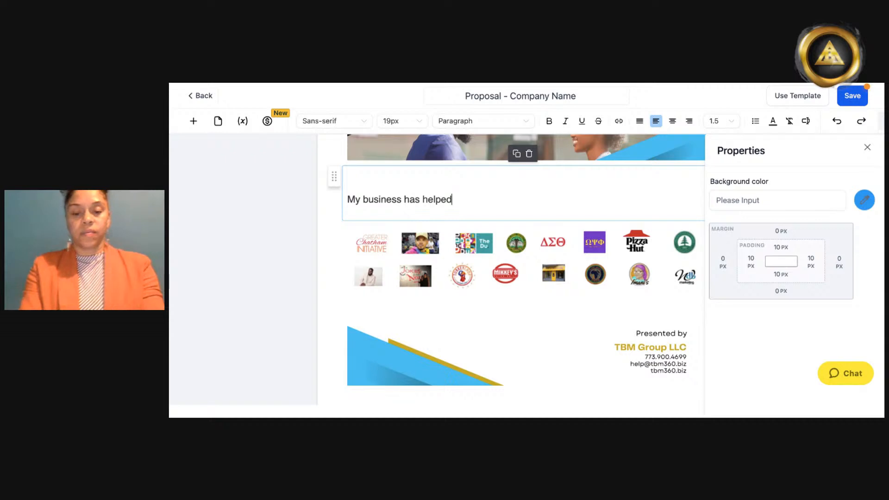
text( hundreds)
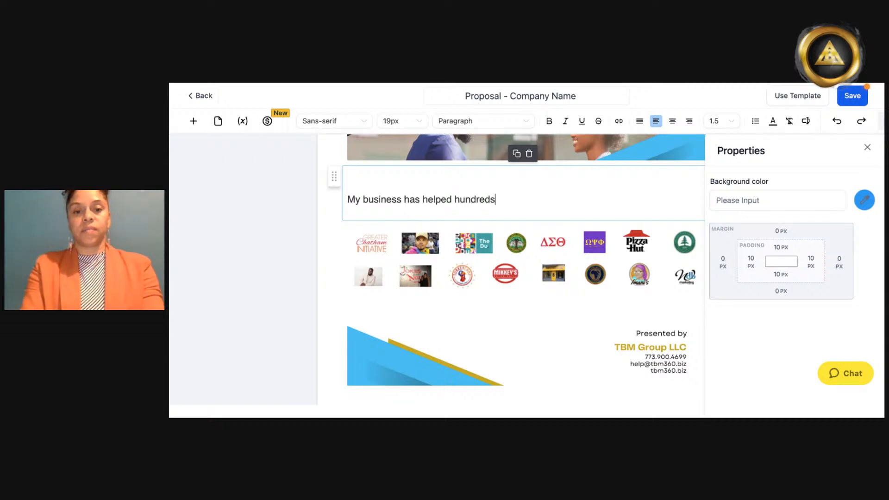
text( of compan)
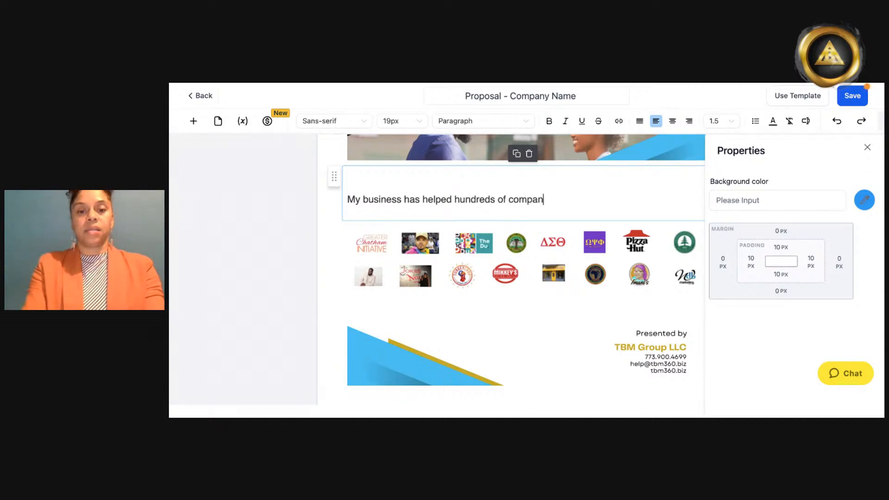
text(ys digitize and future proof.  W)
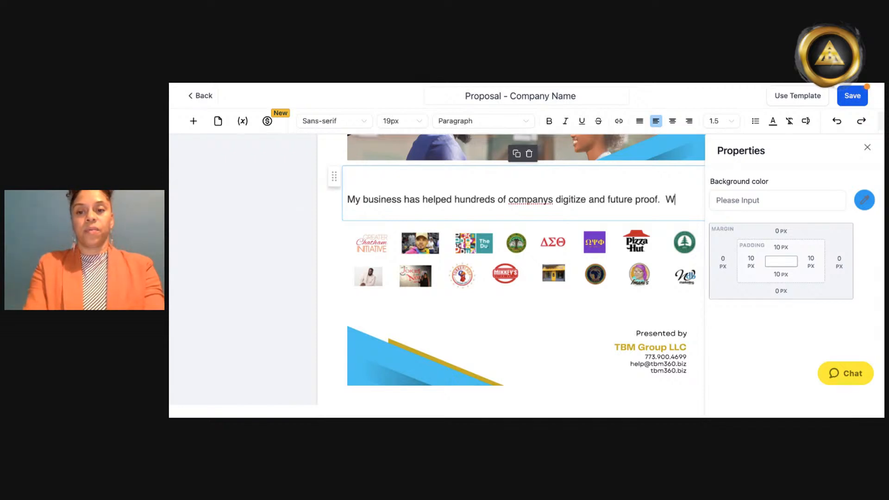
Step: Add the sentence "We are exctied about working with your company to take you into the future." to the introductory paragraph
text(e are excti)
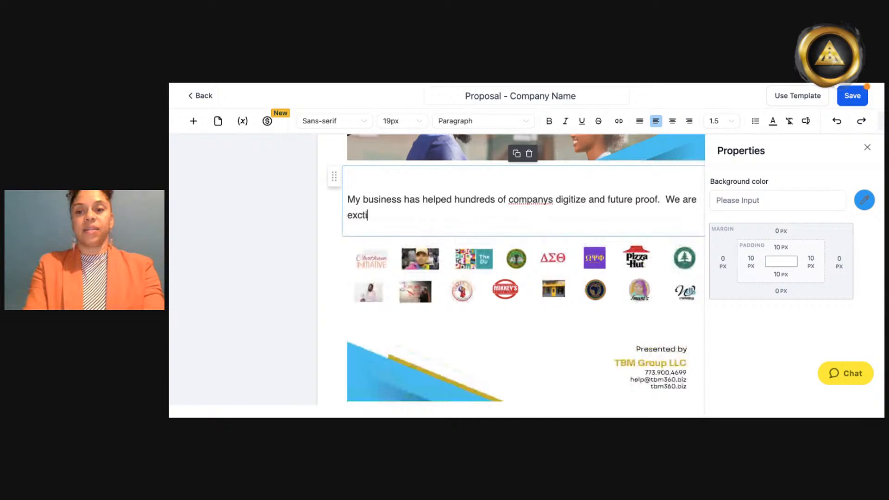
text(ed about working with y)
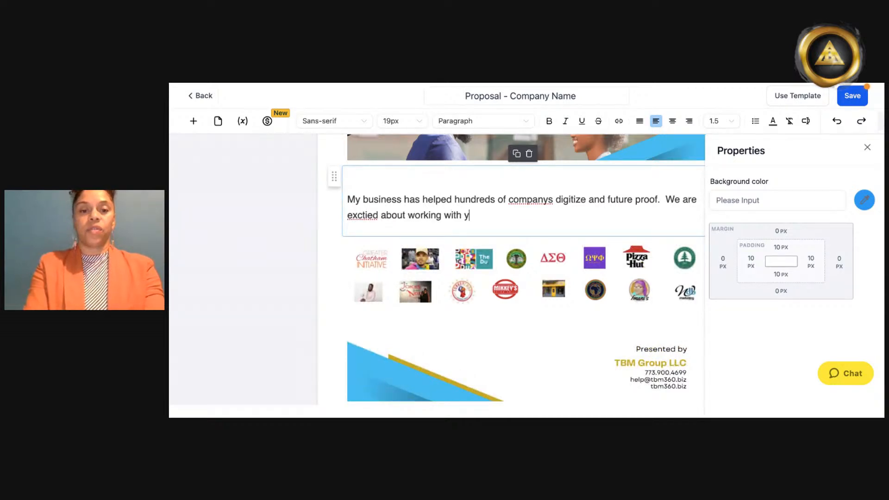
text(our comp)
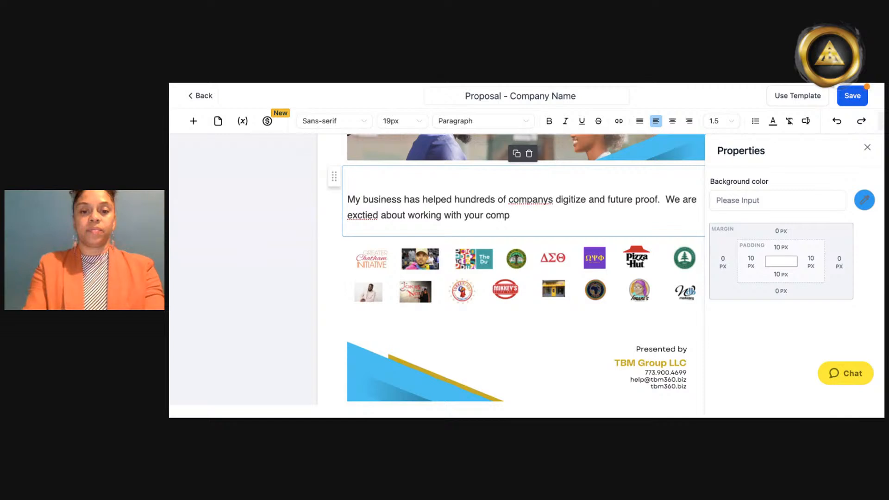
text(any to take)
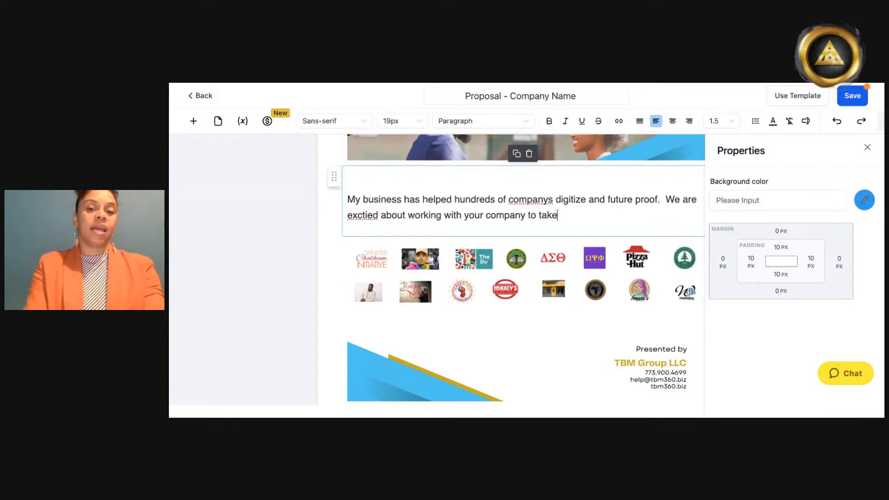
text( you into the)
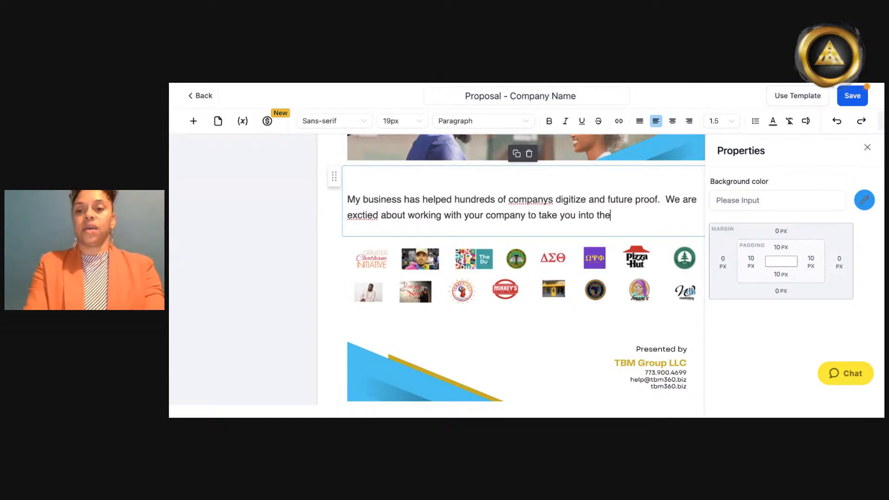
text( future.)
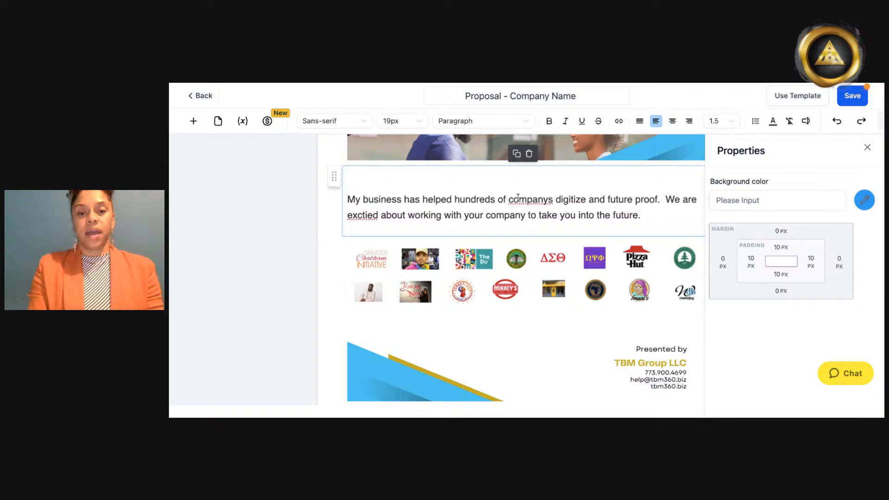
Step: Change "companys" to "company" in the introductory paragraph and dismiss the block's properties
click(553, 199)
key(BackSpace)
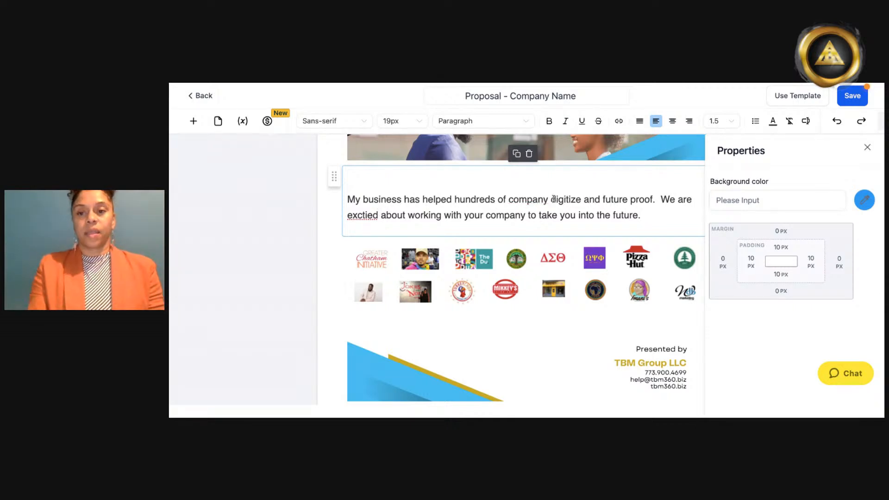
click(867, 147)
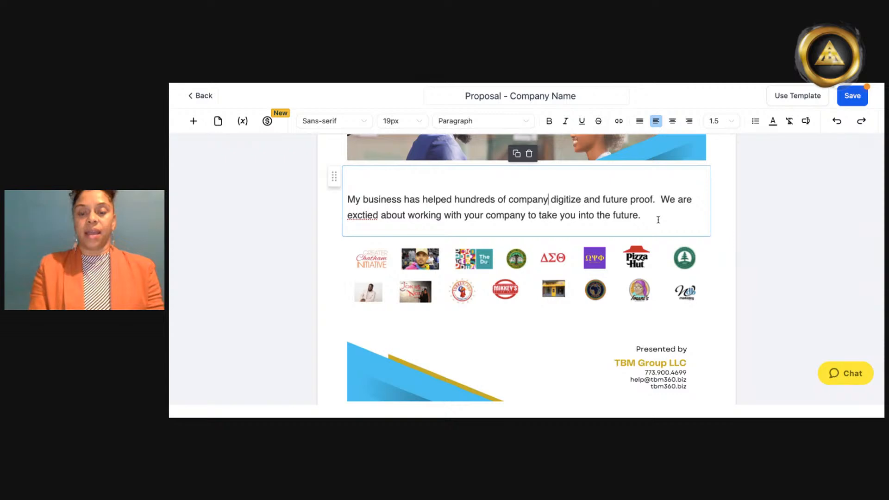
Step: Add blank lines below the introductory paragraph to separate it from the client logos
key(Return)
key(Return)
key(Return)
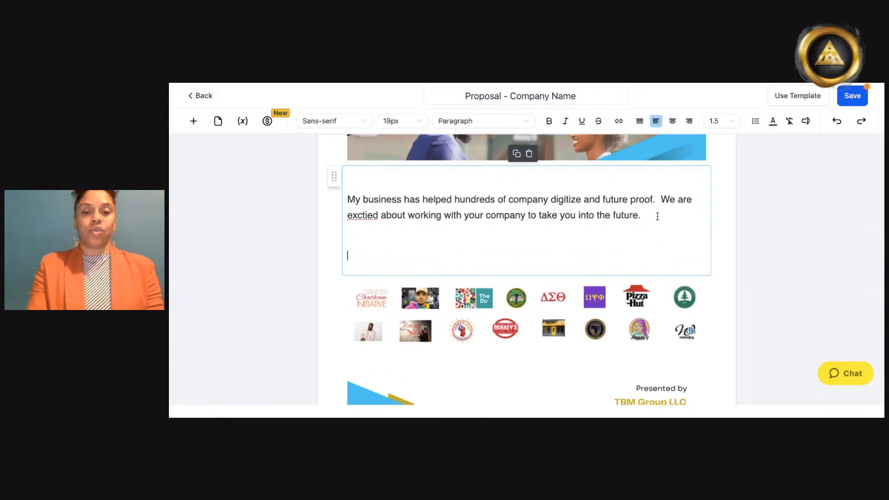
Step: Review the second page's layout from the header image down to the footer and the end of the page
scroll(518, 237, down, 4)
scroll(519, 237, up, 2)
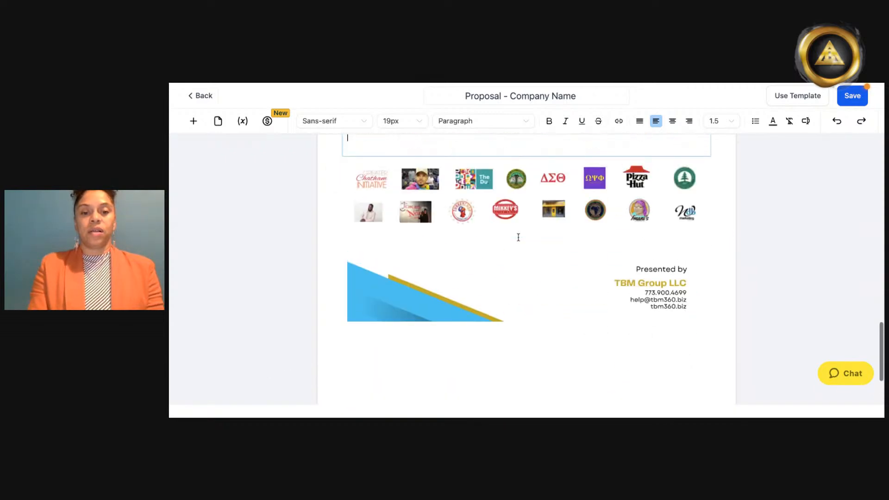
scroll(526, 269, up, 3)
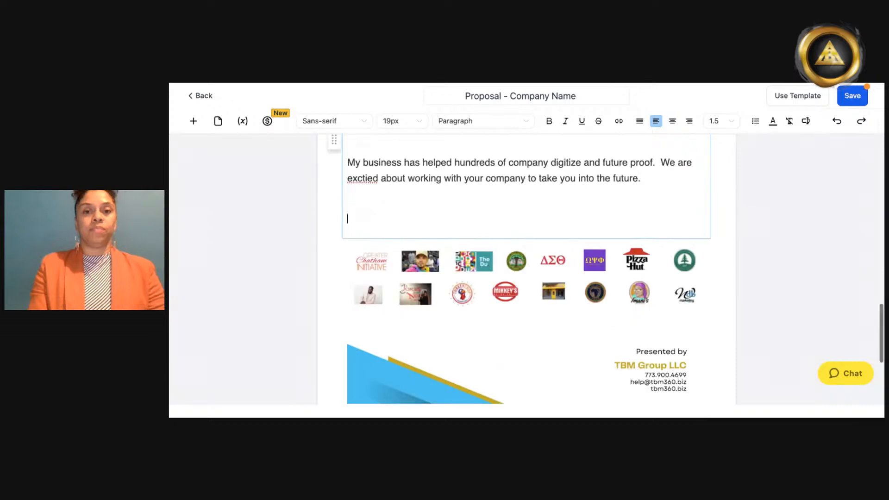
scroll(527, 268, up, 1)
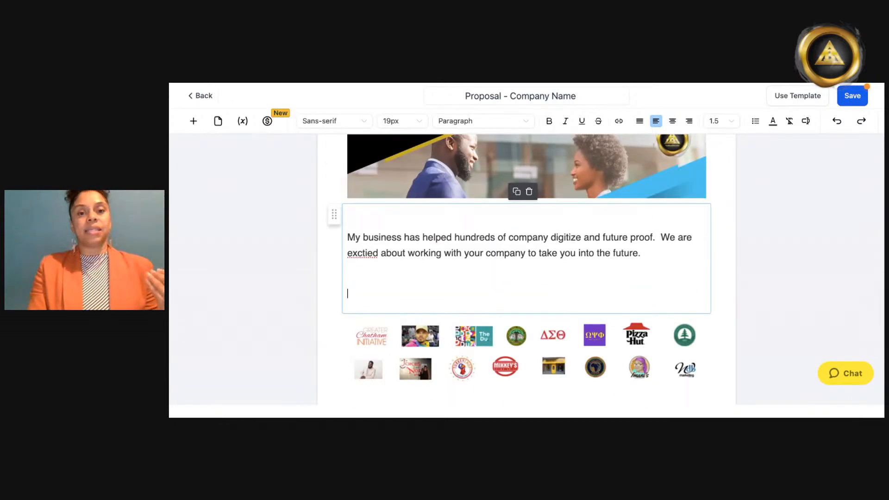
scroll(527, 269, down, 3)
scroll(527, 269, down, 3)
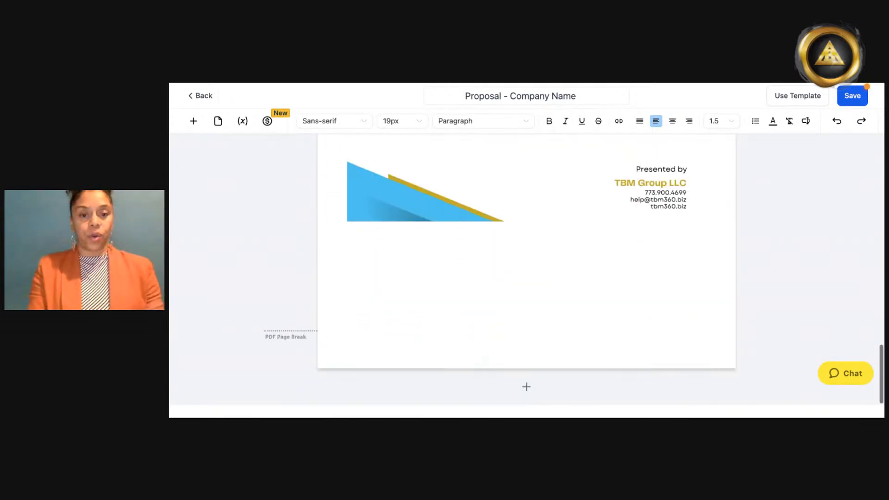
scroll(526, 268, up, 3)
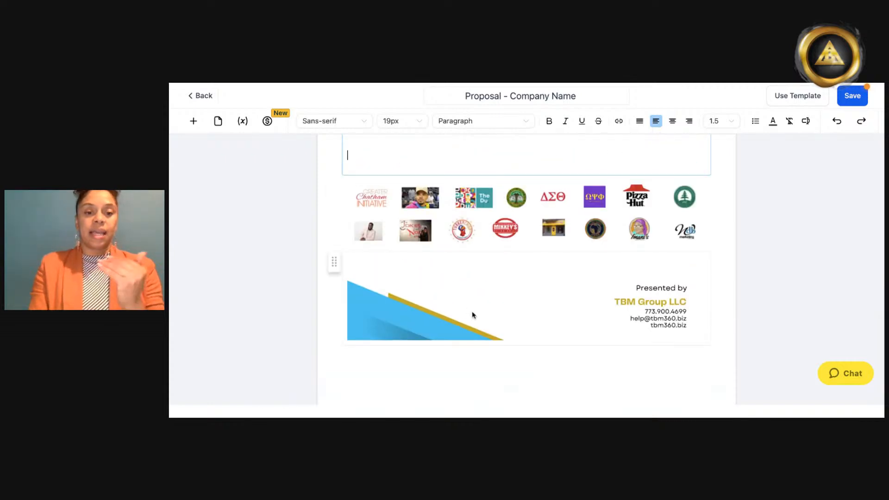
scroll(500, 366, down, 1)
scroll(501, 366, down, 2)
scroll(501, 363, up, 2)
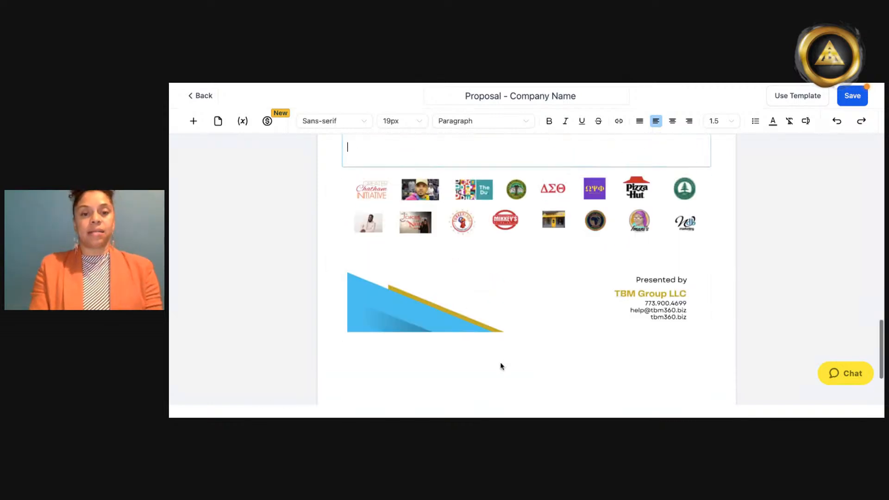
click(194, 123)
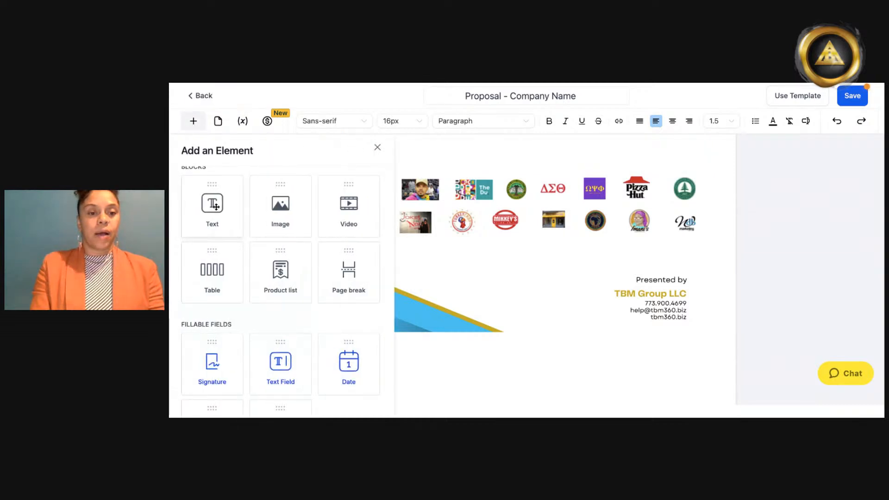
drag(290, 216, 291, 215)
scroll(486, 271, down, 2)
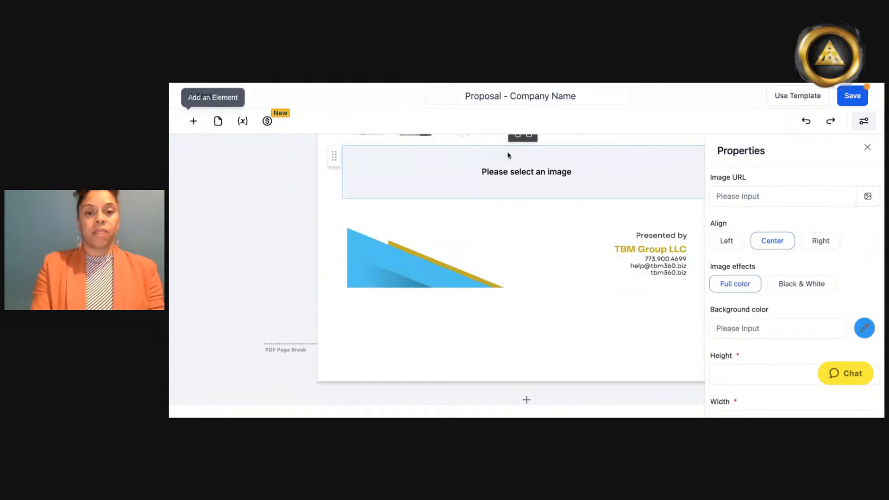
scroll(486, 176, up, 1)
click(529, 183)
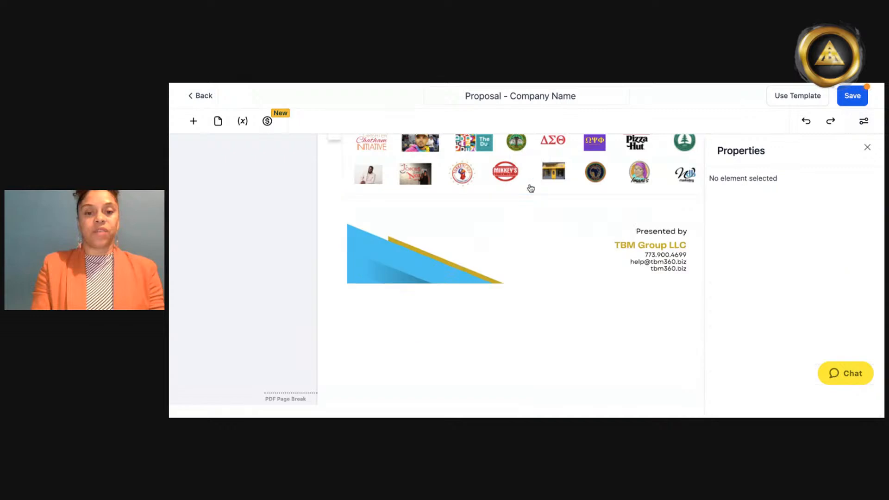
Step: Insert a text block between the client logos and the footer image on the second page
click(193, 121)
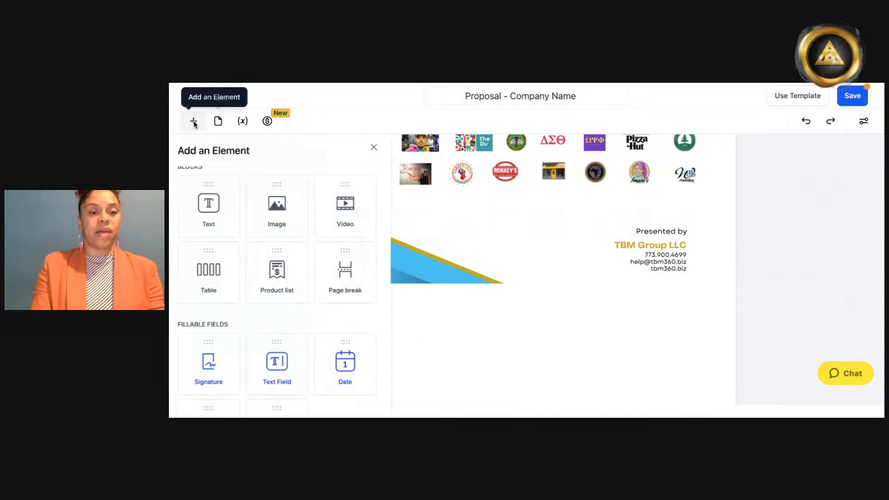
drag(235, 200, 267, 207)
click(449, 238)
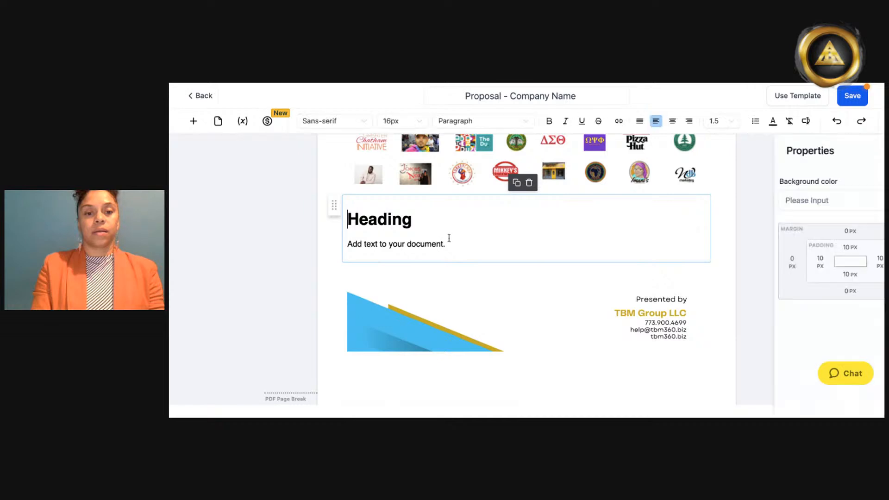
Step: Replace the new text block's placeholder heading and text with blank lines to push the footer image toward the page end
drag(445, 243, 348, 220)
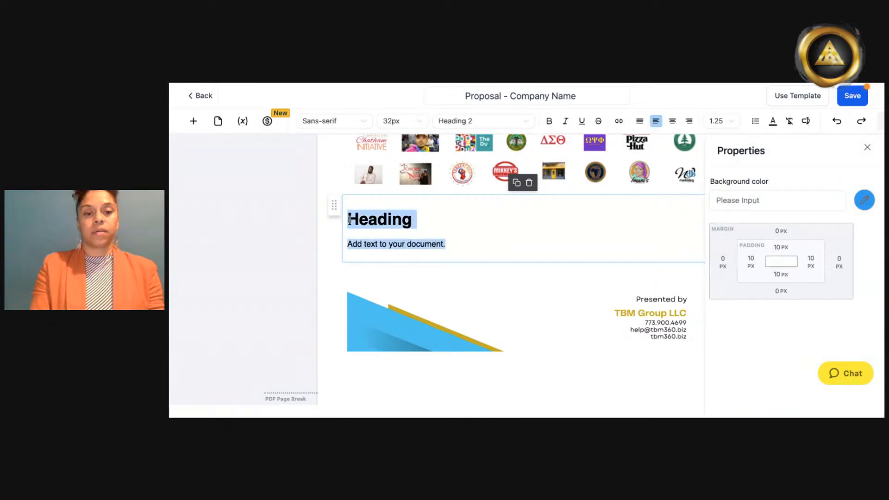
key(BackSpace)
key(Return)
key(Return)
key(Return)
key(Return)
key(Return)
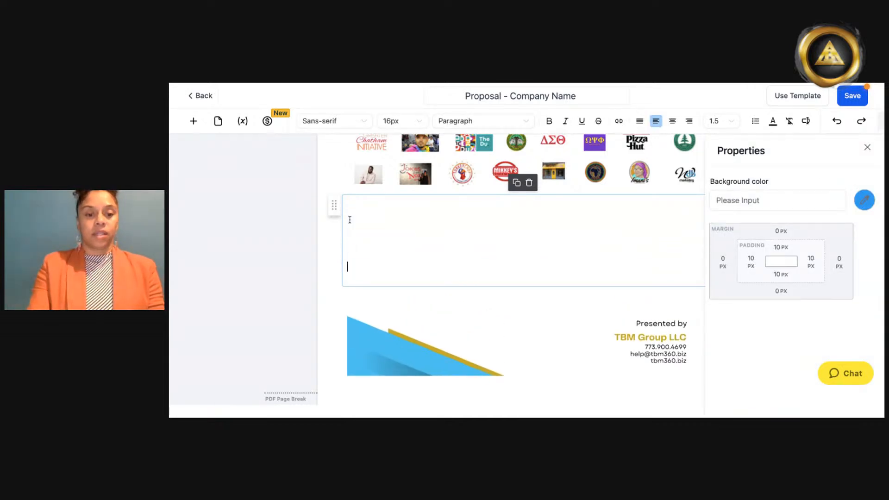
click(287, 244)
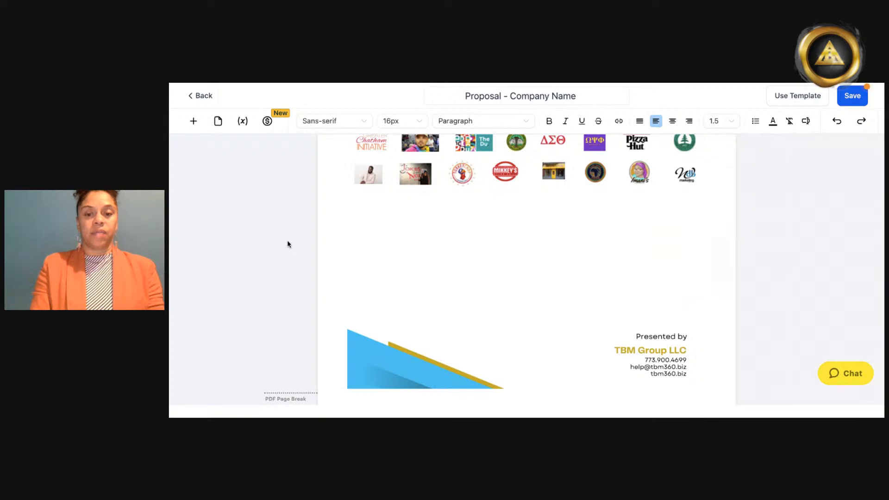
Step: Add a blank page after the second page of the proposal
scroll(287, 244, up, 4)
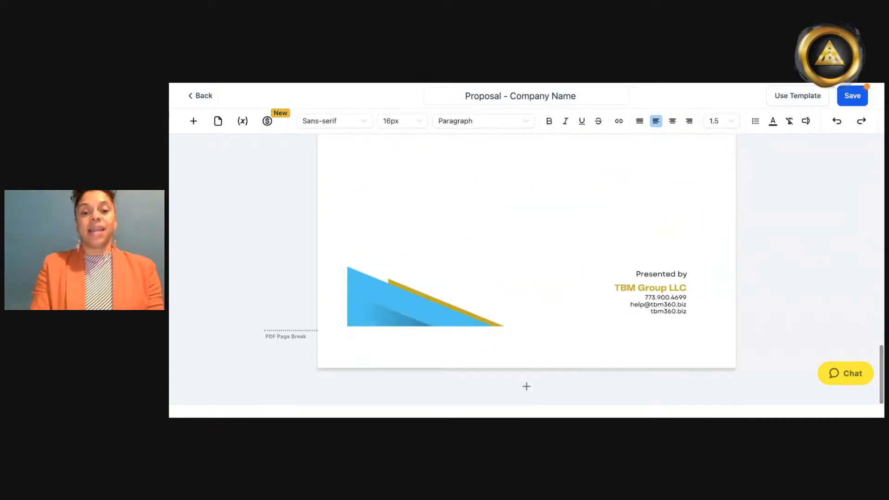
click(528, 391)
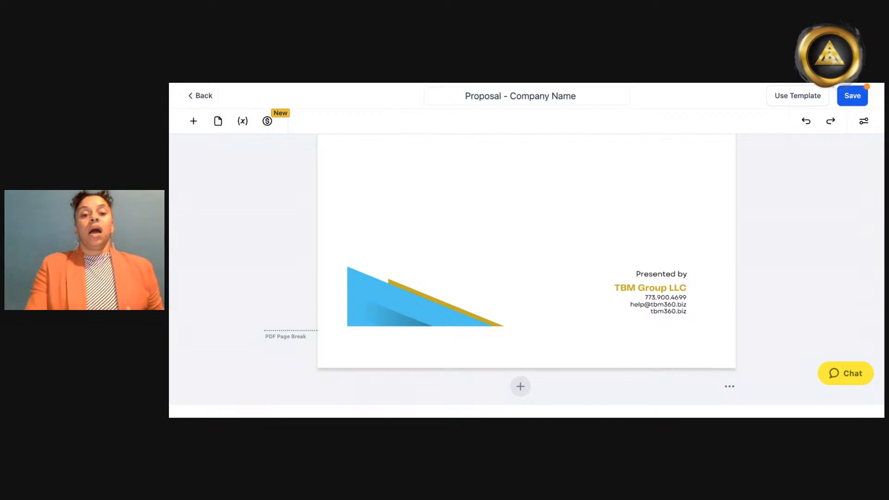
scroll(527, 269, down, 5)
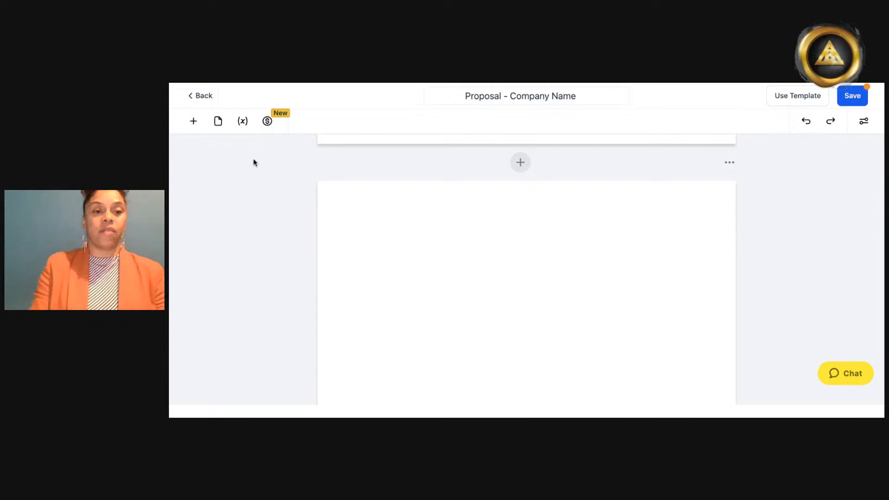
Step: Insert a product list block on the new blank page
scroll(340, 261, down, 3)
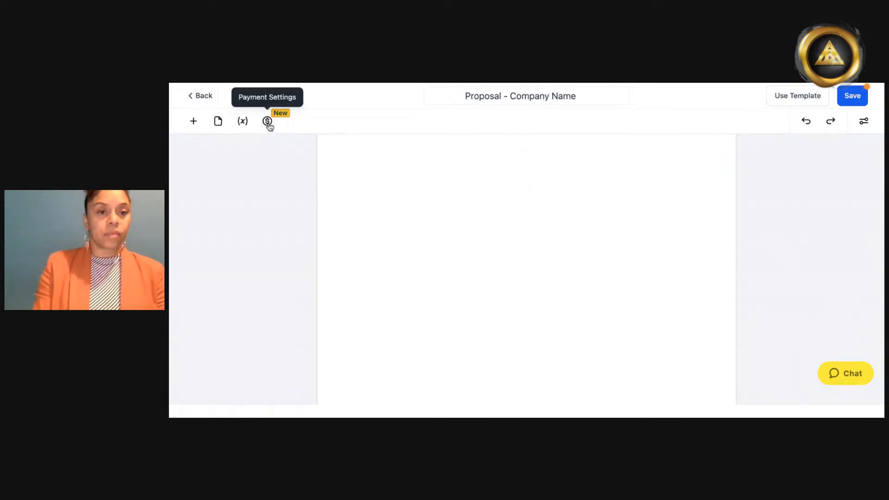
click(195, 123)
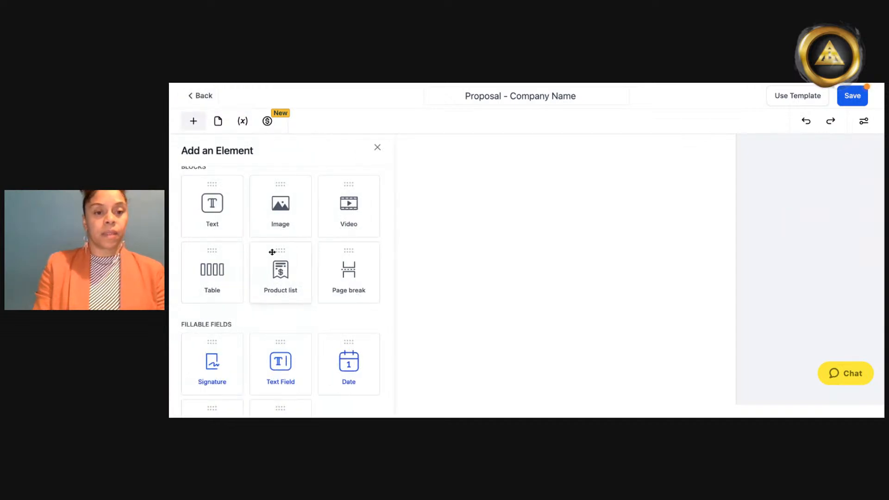
drag(281, 267, 329, 264)
scroll(329, 264, up, 5)
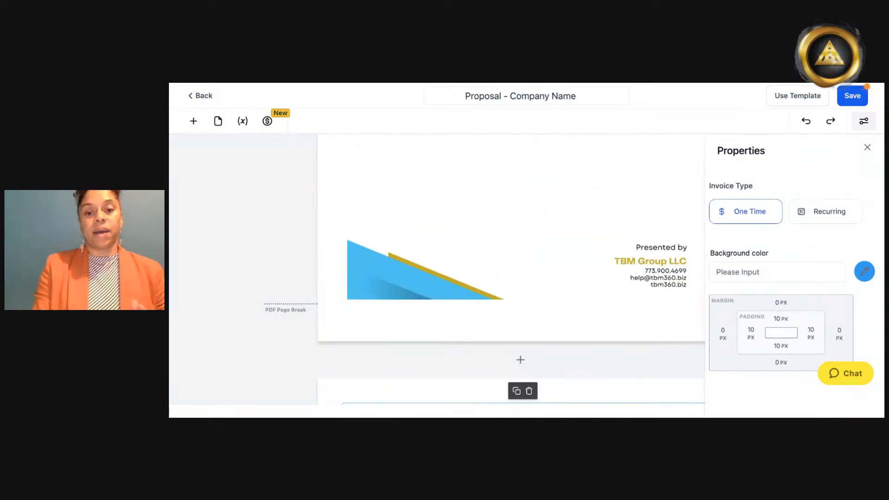
scroll(539, 240, down, 5)
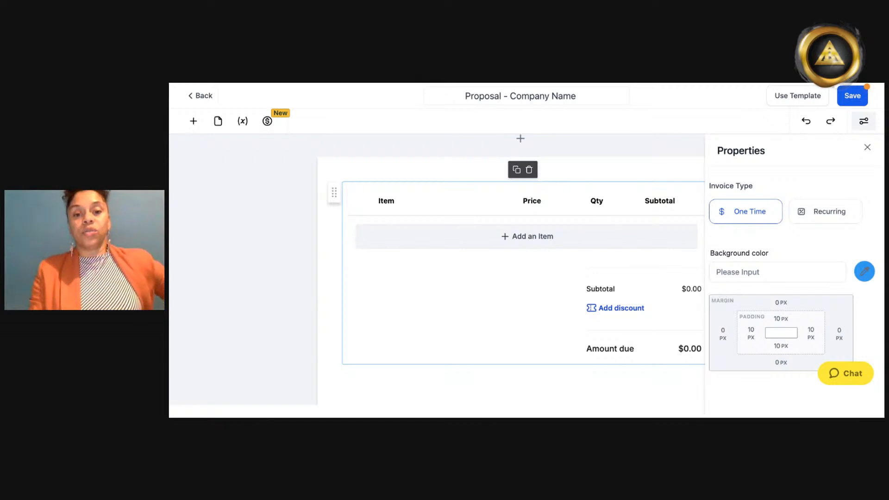
Step: Add the Done-for-You Fast Track product with the Done-for-You Funnel & Automations Setup price to the product list
click(531, 241)
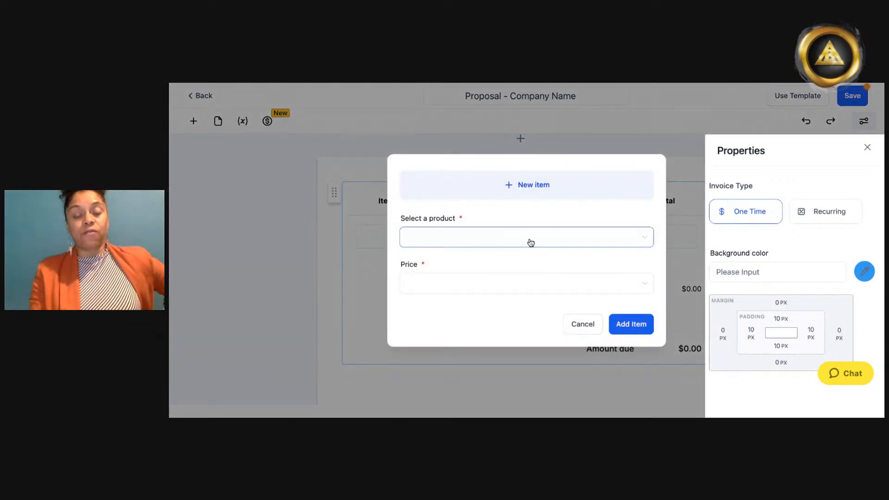
click(530, 242)
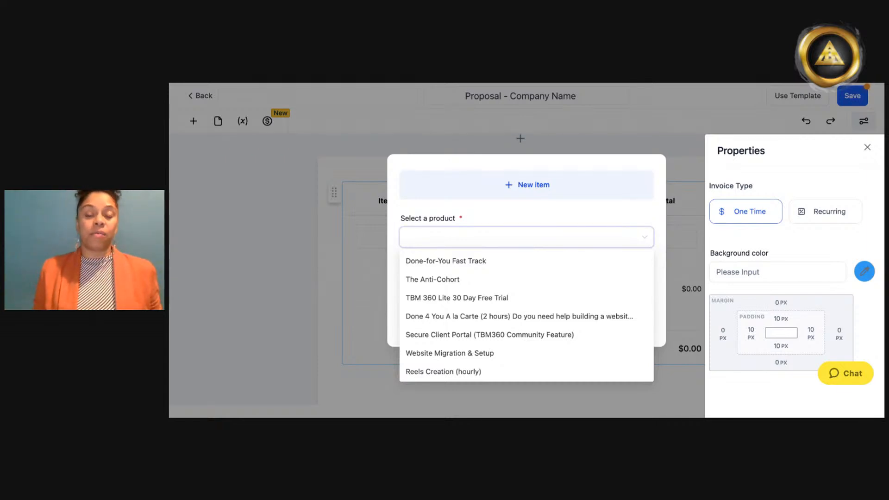
click(448, 280)
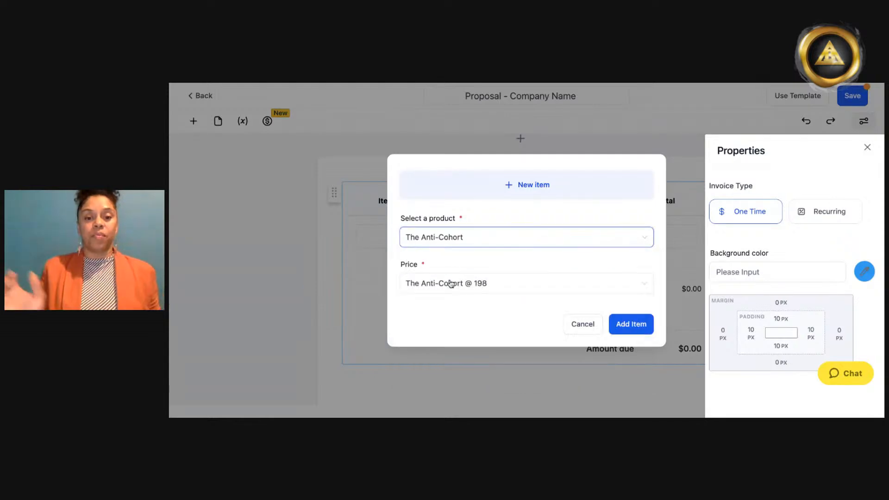
click(500, 246)
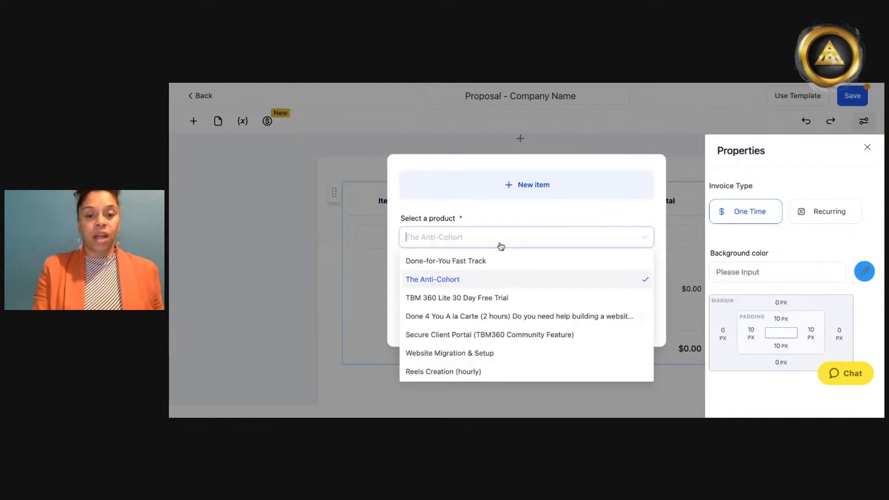
click(486, 265)
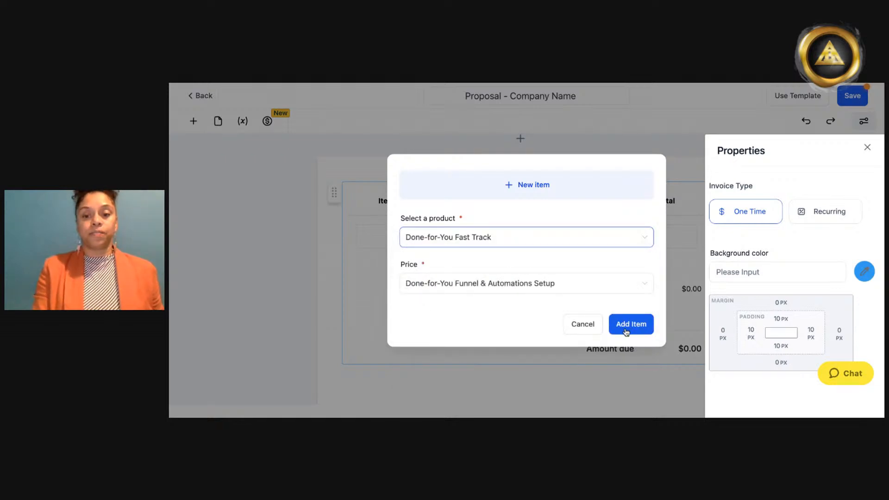
click(626, 331)
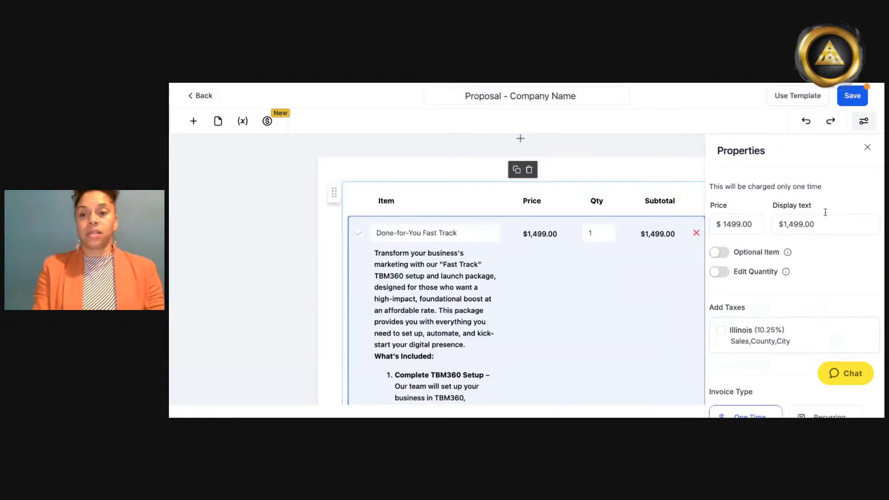
click(867, 147)
Step: Examine the added product's description, the totals and the discount options of the product list
scroll(697, 280, down, 5)
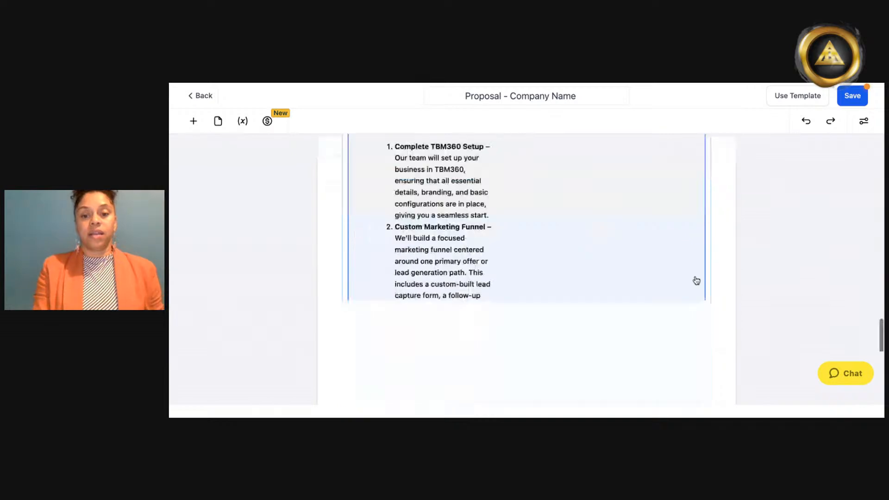
scroll(696, 281, down, 5)
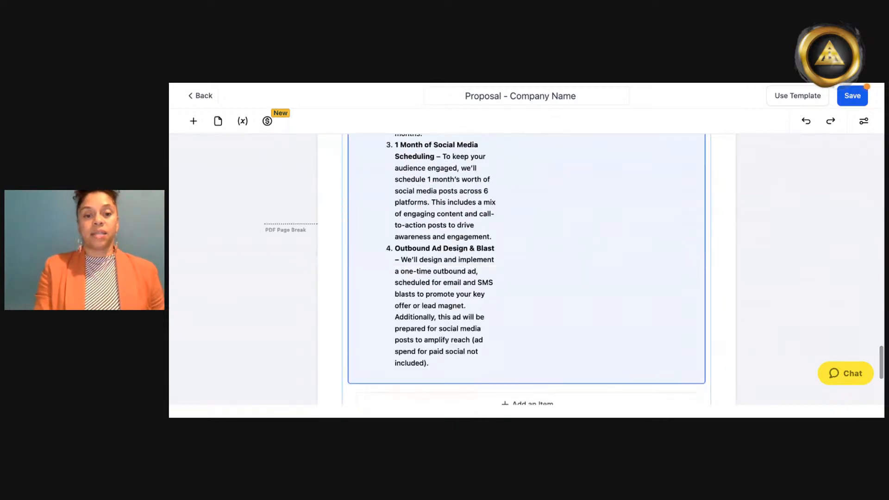
scroll(666, 341, down, 4)
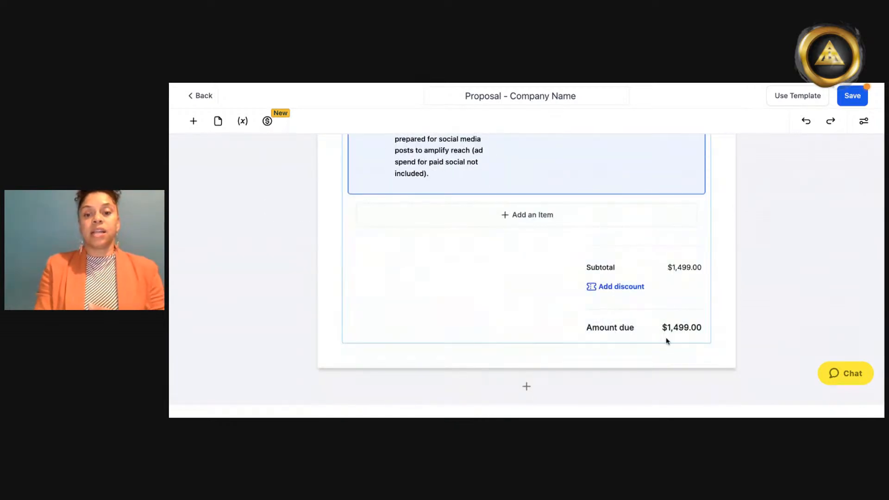
click(621, 288)
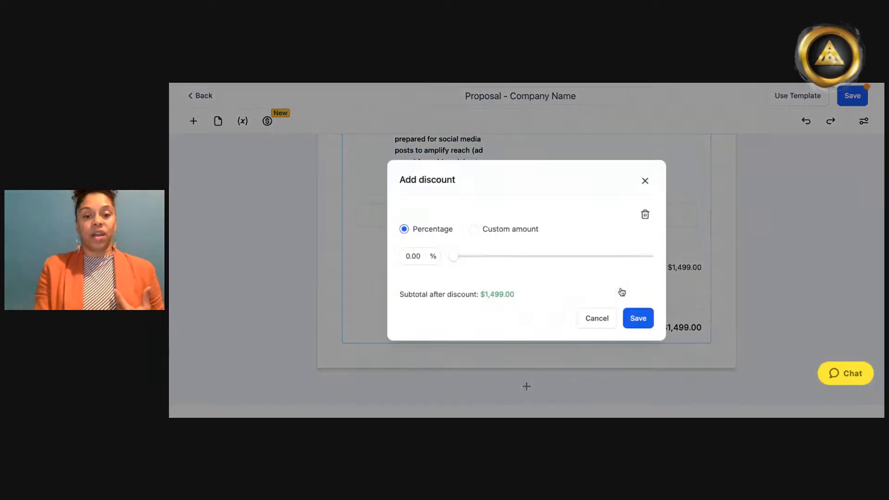
click(603, 318)
Step: Review the proposal from the cover page through the business introduction to the product list page
scroll(598, 313, up, 15)
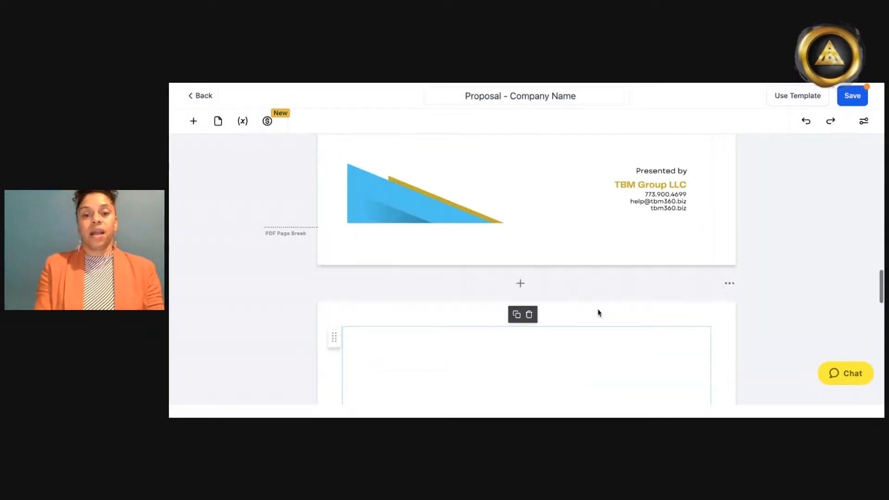
scroll(598, 313, up, 5)
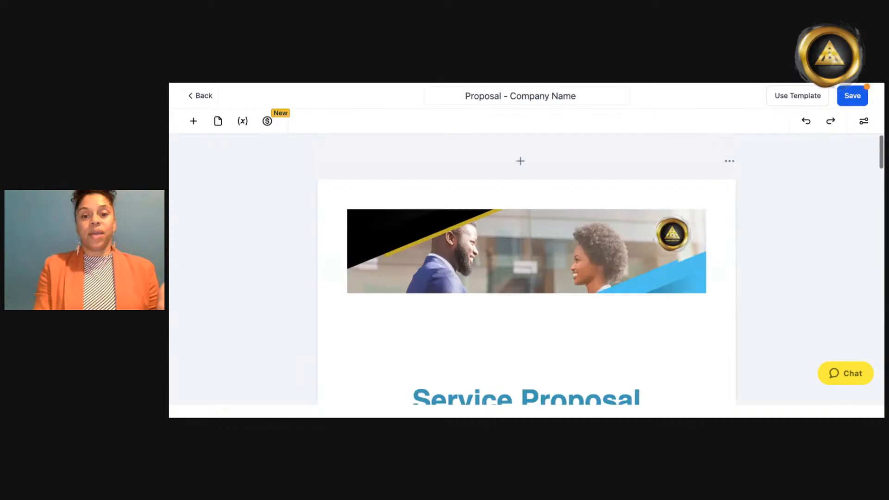
scroll(598, 313, down, 3)
scroll(526, 269, down, 10)
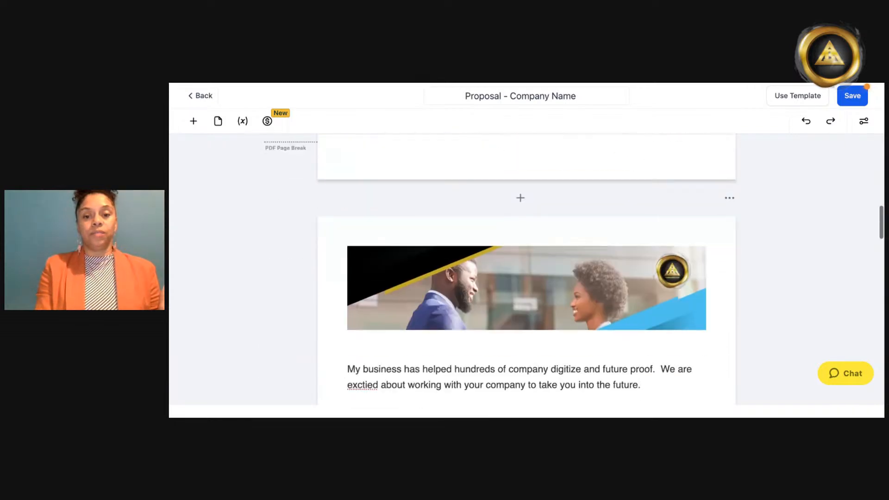
scroll(527, 268, down, 10)
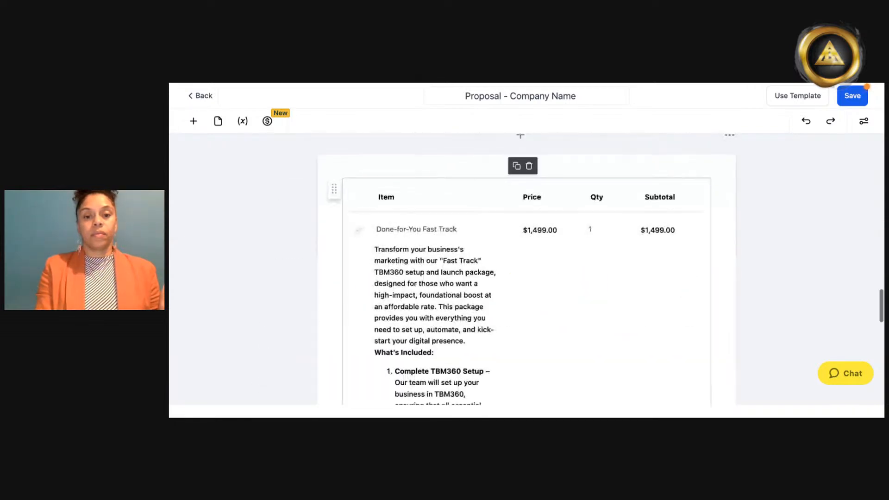
scroll(527, 269, up, 10)
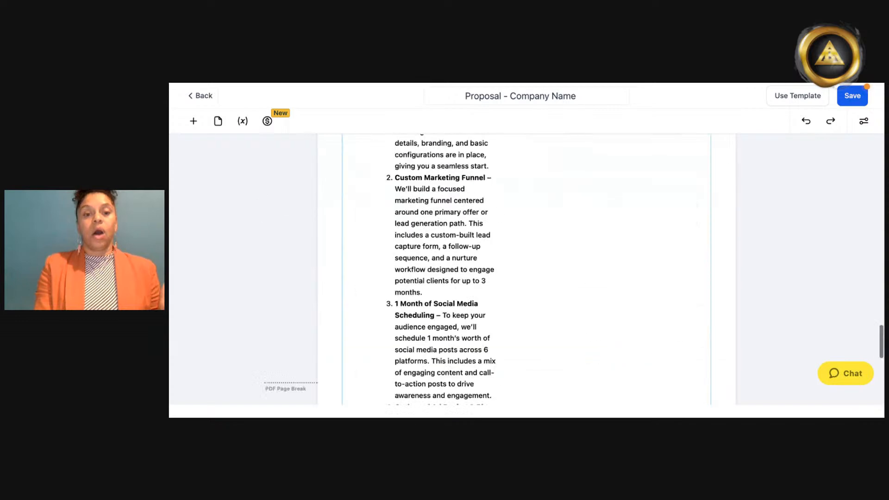
scroll(526, 269, up, 2)
scroll(527, 269, down, 2)
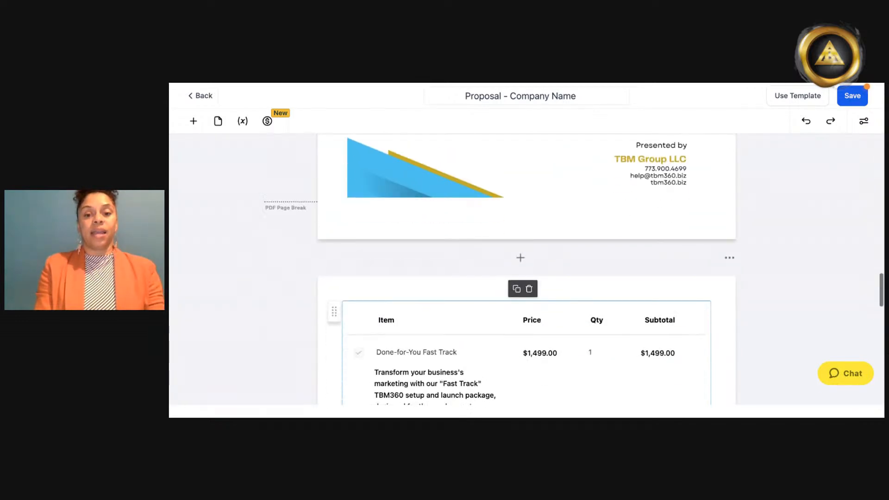
Step: Place a contact signature field below the client logos on the second page
scroll(526, 269, up, 5)
scroll(333, 354, up, 1)
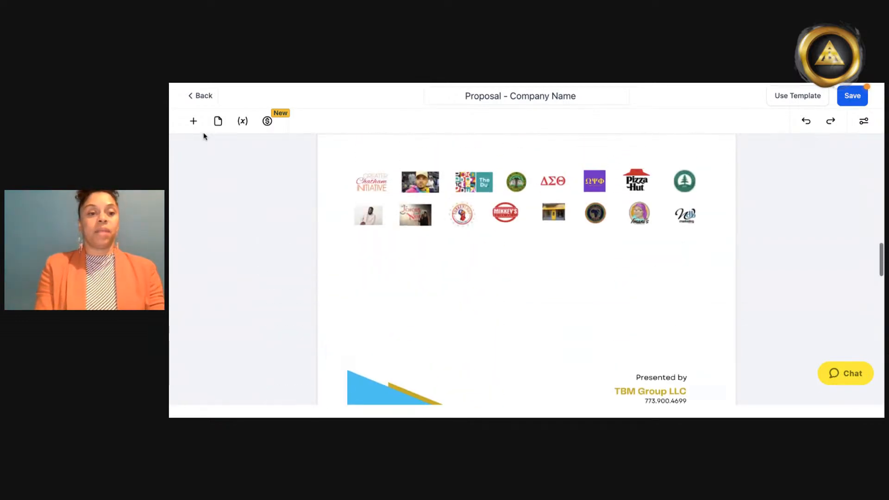
click(193, 121)
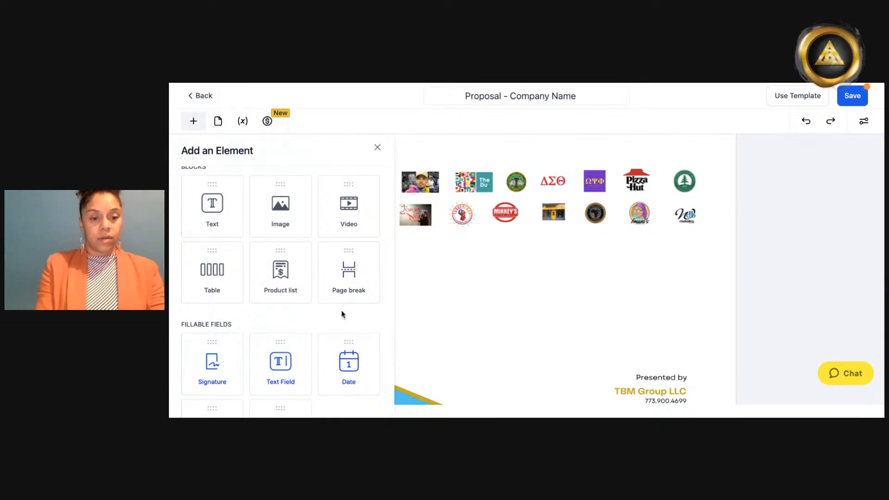
mouse_move(220, 365)
mouse_down()
mouse_move(320, 328)
mouse_move(412, 260)
mouse_move(406, 283)
mouse_up()
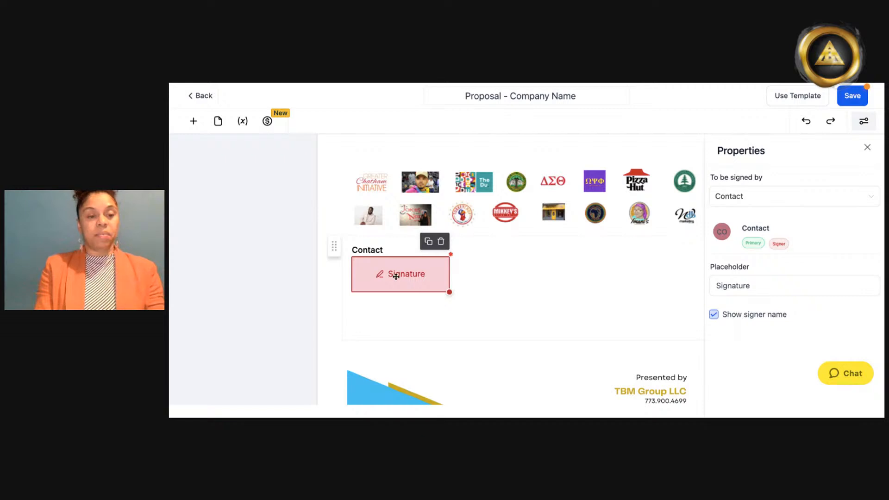
Step: Place a date field beside the signature field on the second page
click(194, 122)
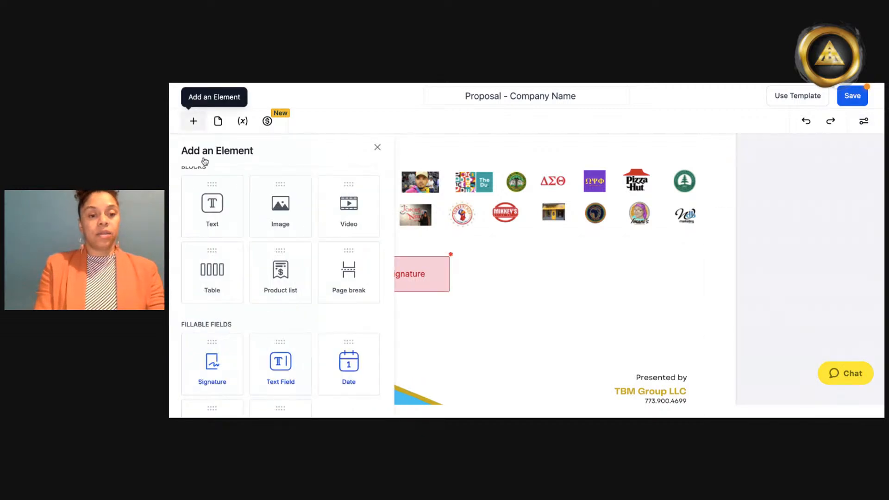
click(348, 365)
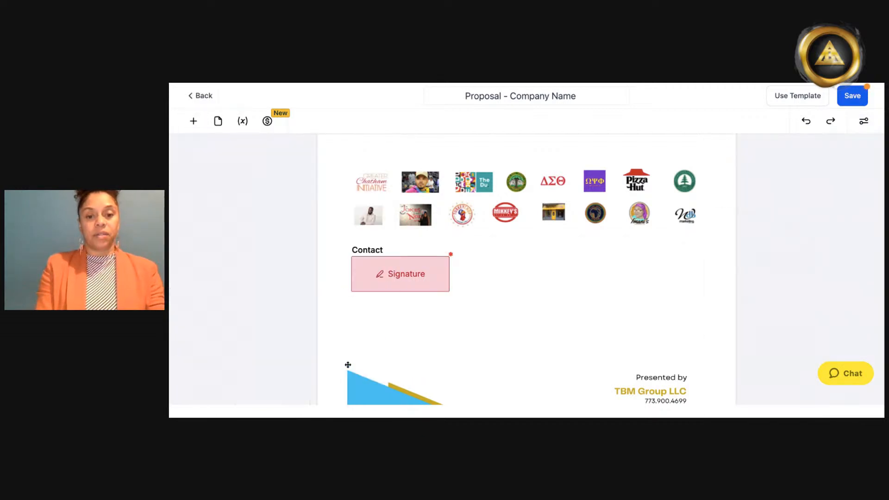
mouse_move(348, 365)
mouse_down()
mouse_move(496, 243)
mouse_move(505, 287)
mouse_up()
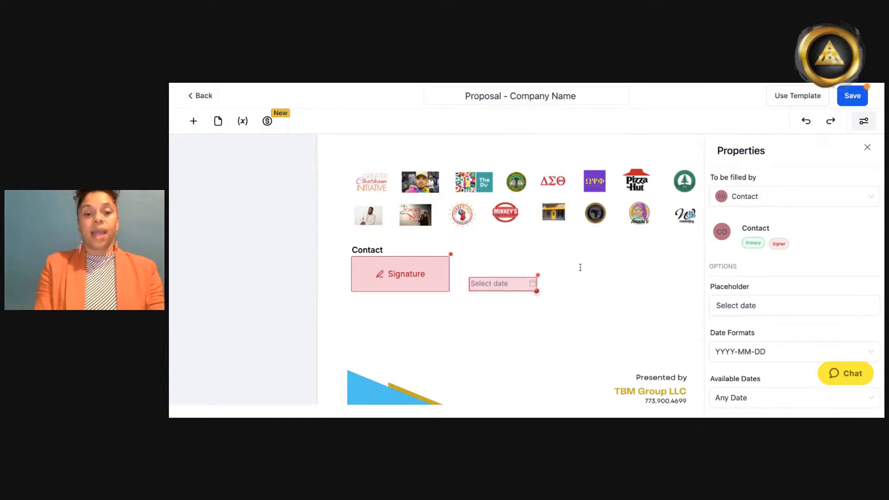
Step: Save the proposal template and close the list of insertable elements
click(194, 122)
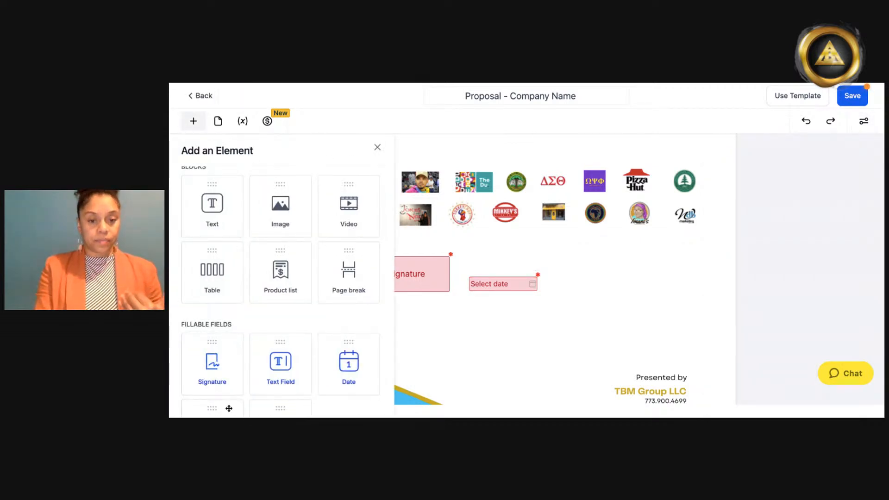
click(856, 97)
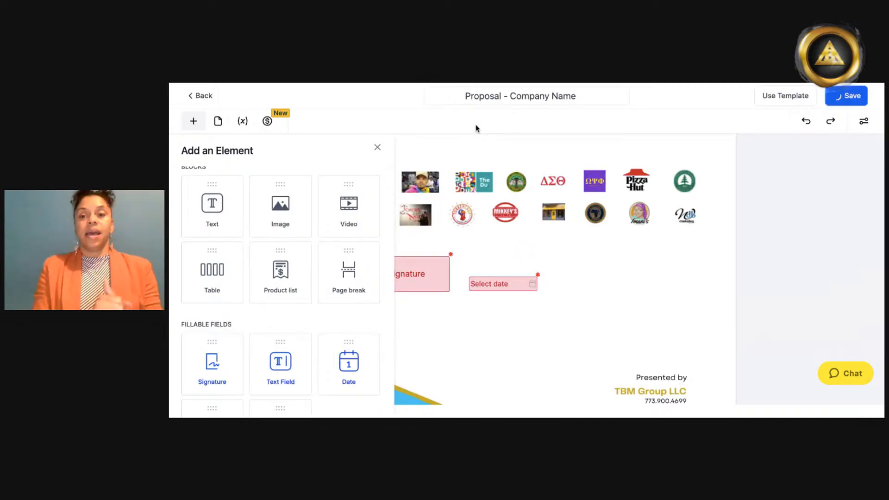
click(378, 148)
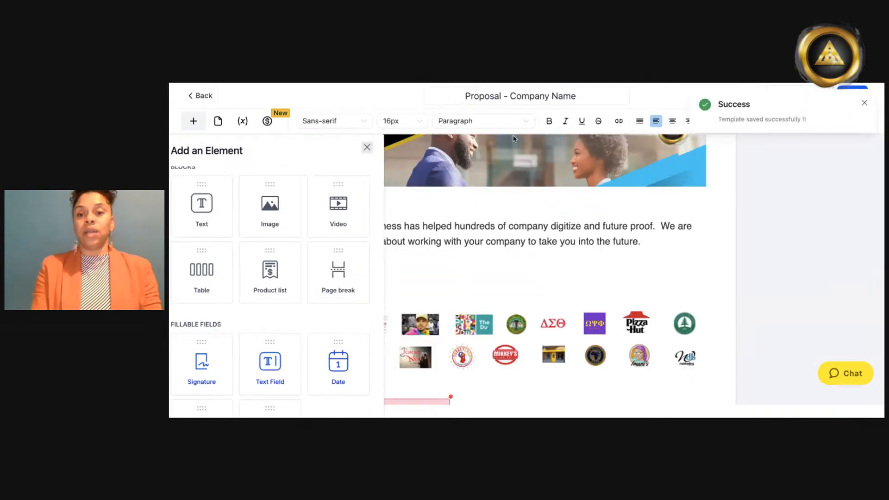
click(865, 104)
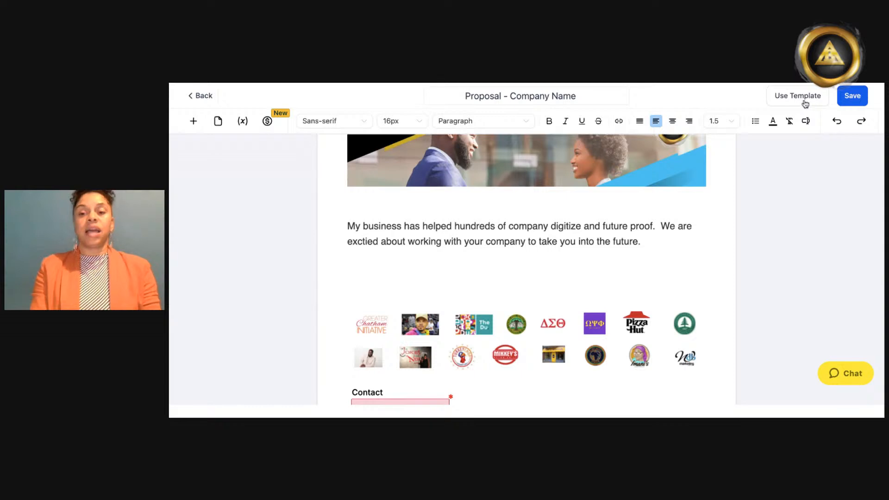
Step: Create a document from the template and assign an existing contact as its primary client
click(792, 100)
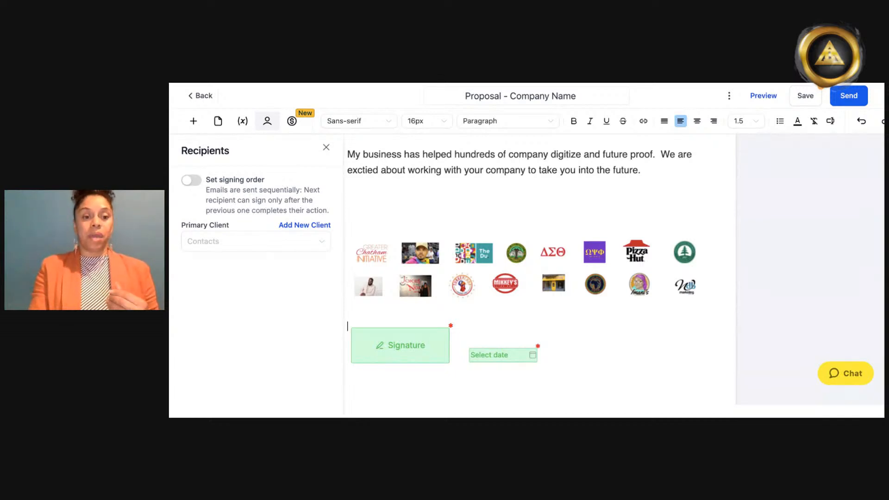
click(295, 245)
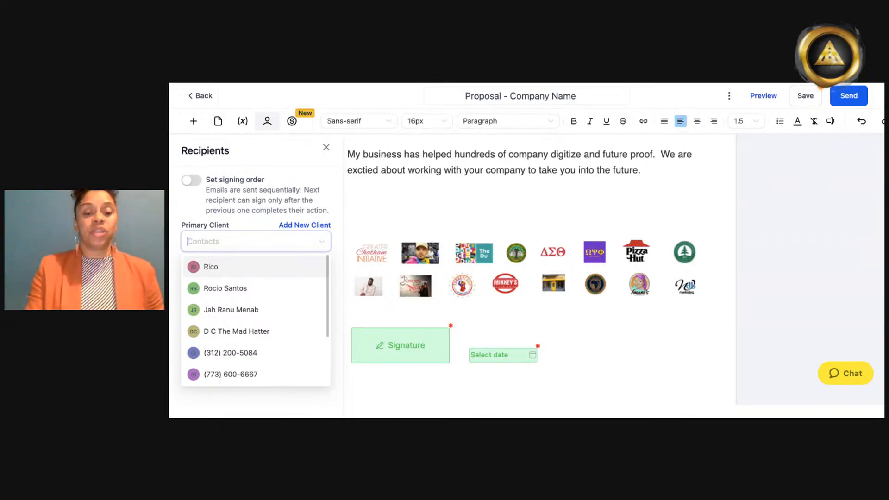
text(dej)
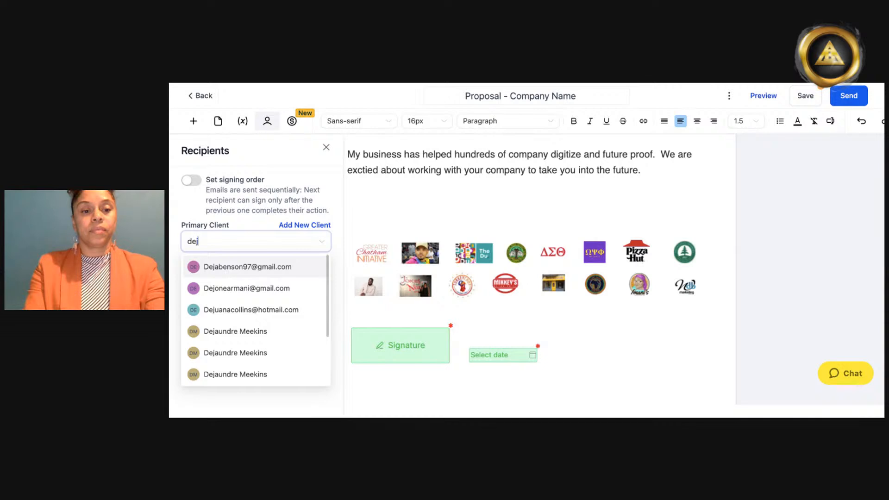
click(228, 331)
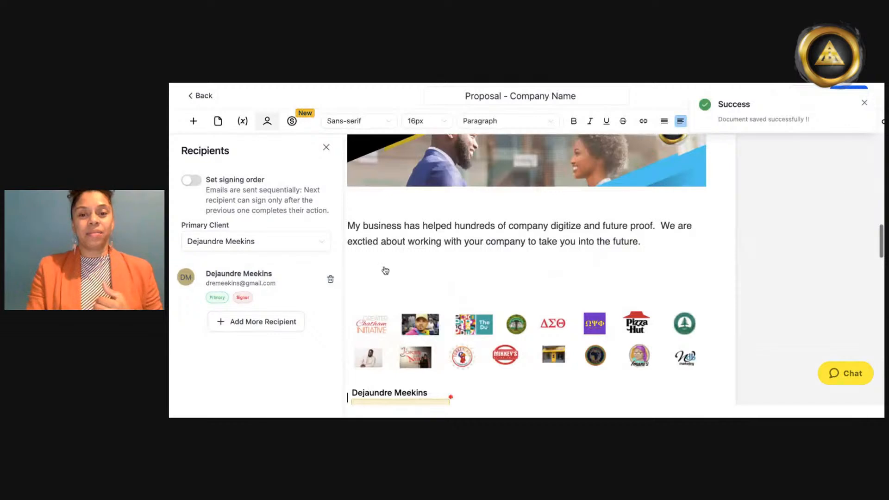
Step: Check the filled-in company name and date on the cover page and the introduction text on the second page
scroll(531, 215, up, 10)
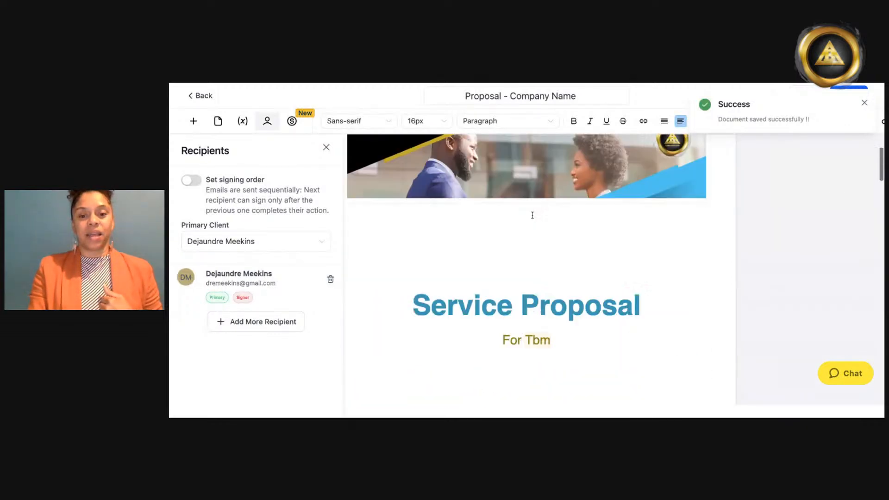
scroll(532, 215, down, 3)
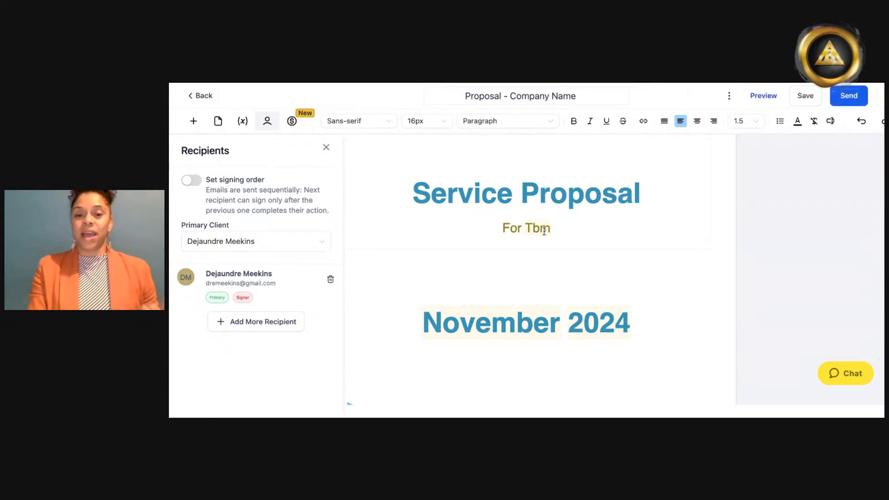
scroll(544, 231, down, 10)
scroll(548, 232, down, 5)
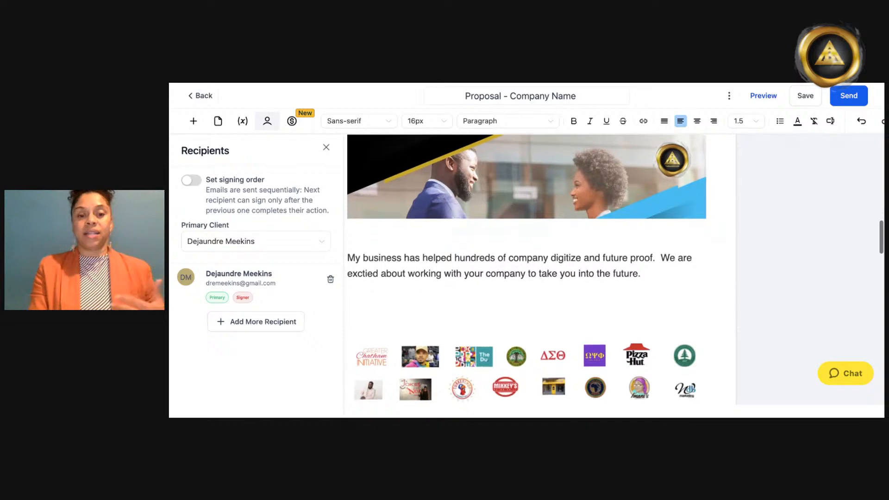
scroll(548, 233, up, 2)
scroll(536, 235, up, 2)
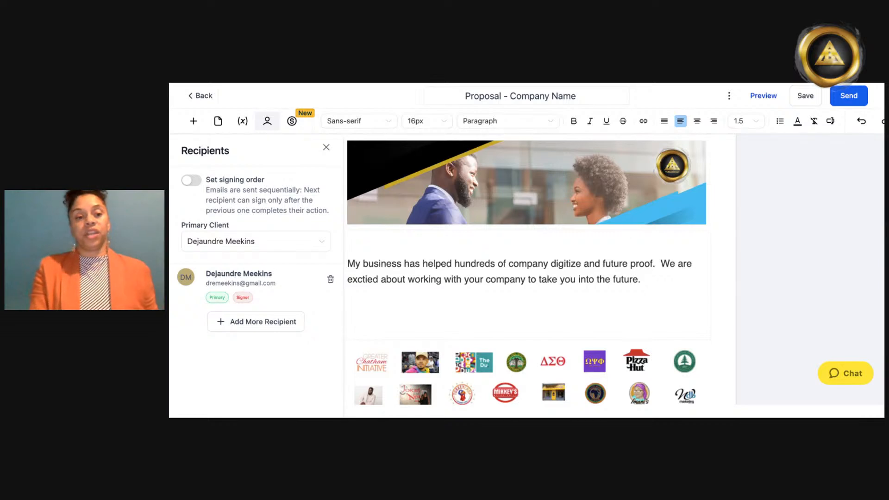
click(326, 147)
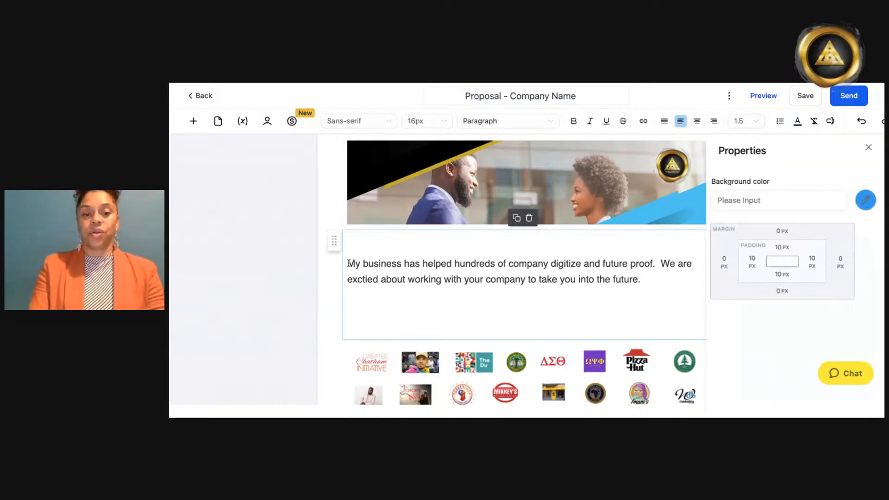
Step: Add a greeting line reading "Dear" followed by the contact's First Name custom value above the introduction text
text(Dear)
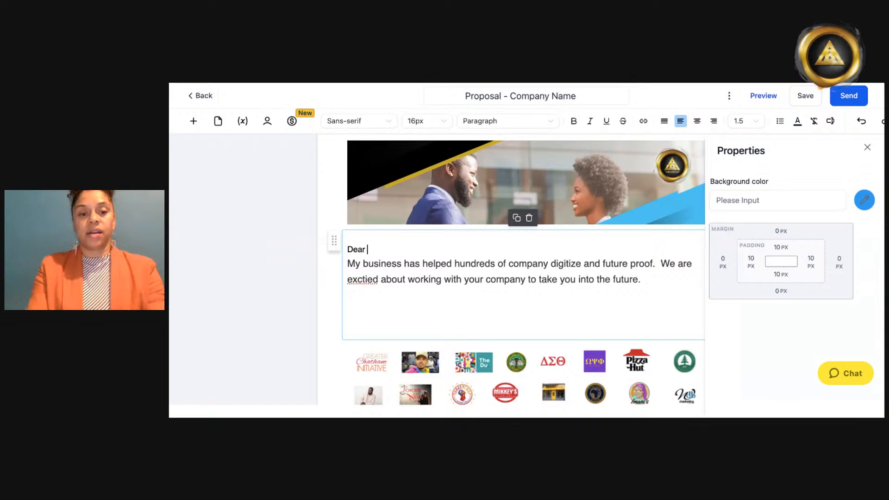
click(835, 124)
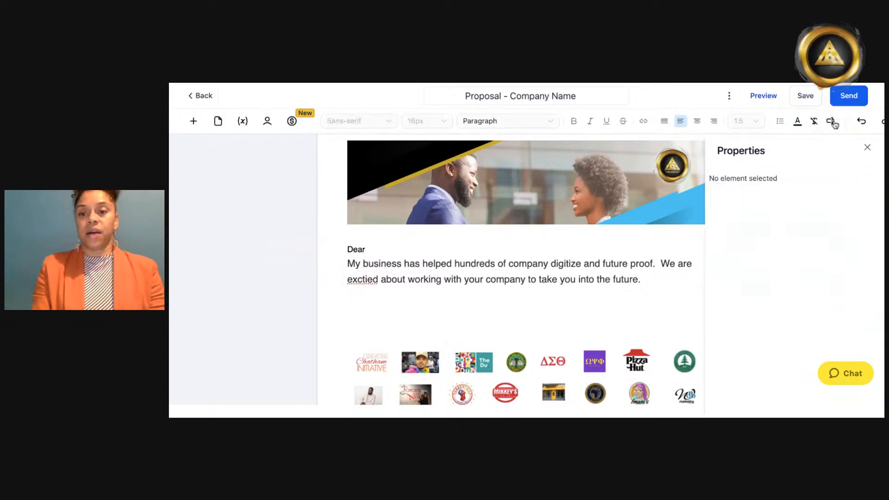
click(831, 123)
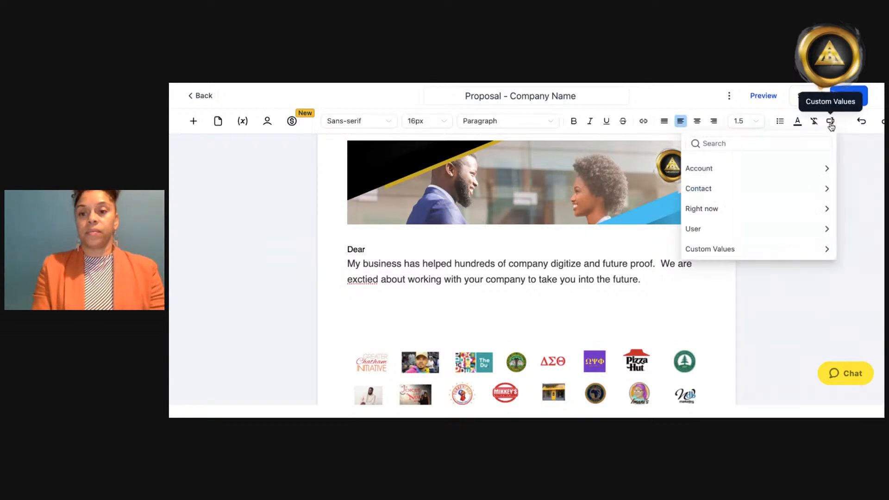
click(806, 193)
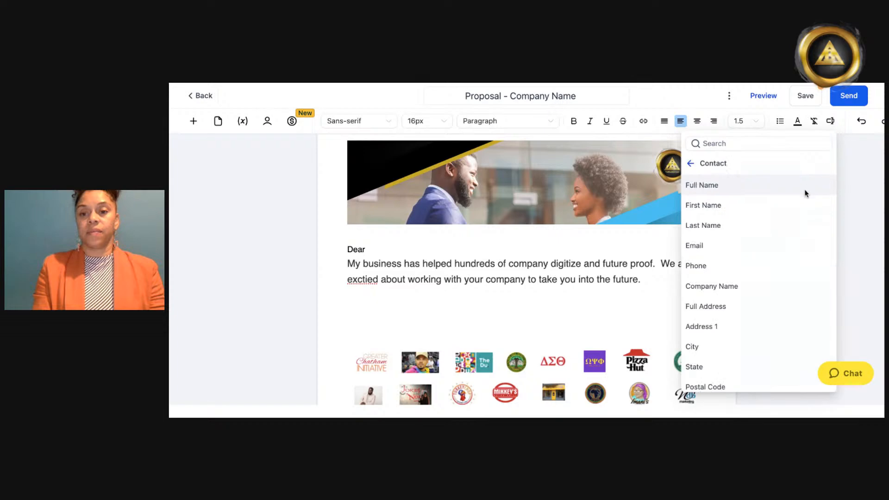
click(746, 205)
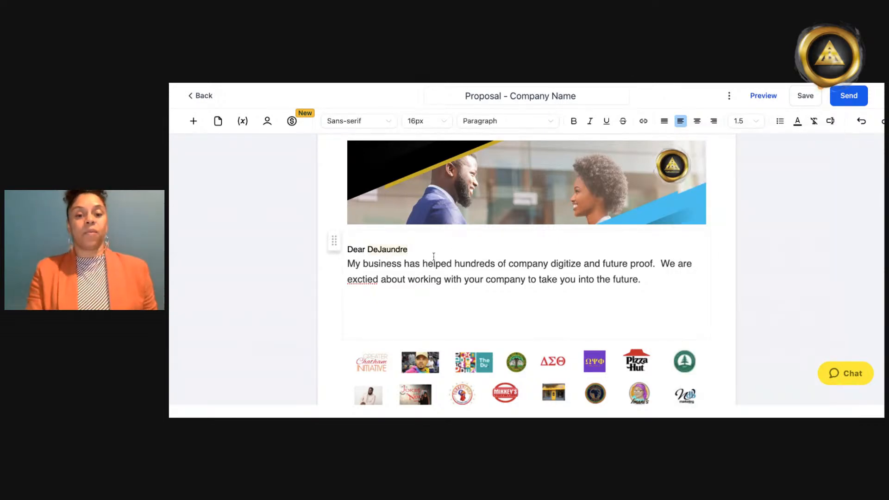
Step: Search the client list for a second contact by first name and add that contact as another recipient of the proposal
scroll(434, 257, down, 15)
scroll(418, 207, up, 5)
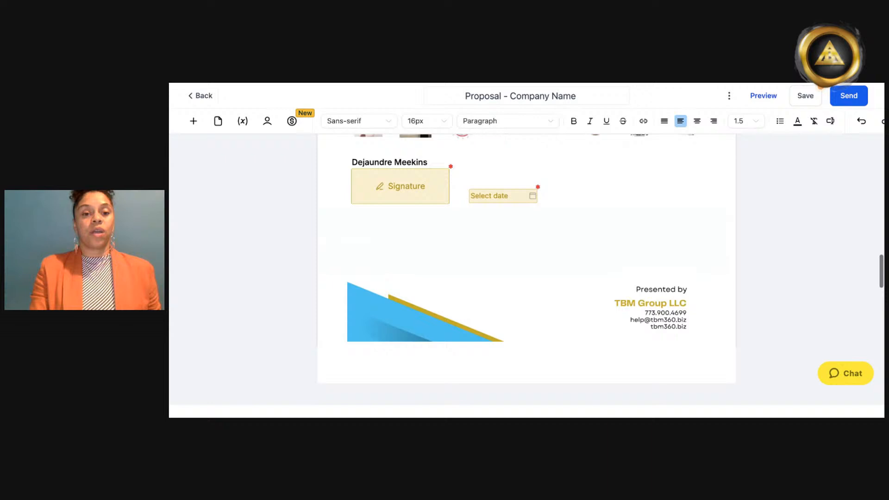
click(408, 203)
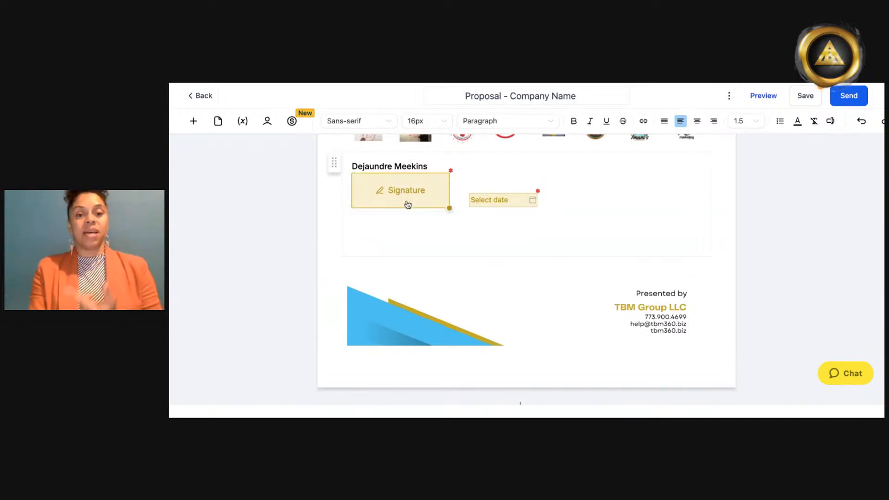
click(485, 201)
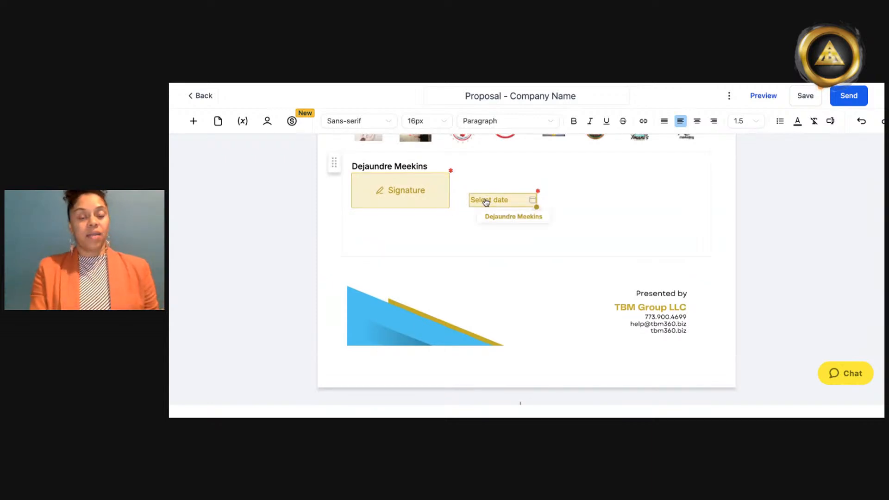
click(267, 124)
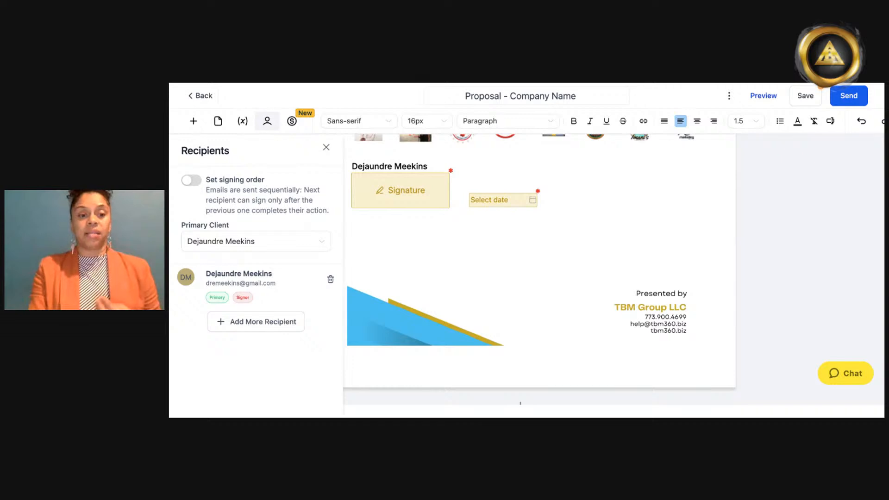
click(256, 322)
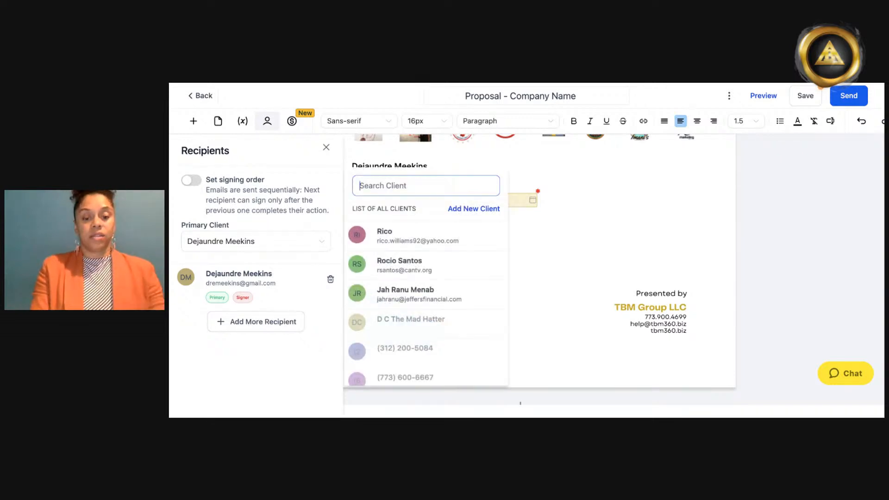
text(cass)
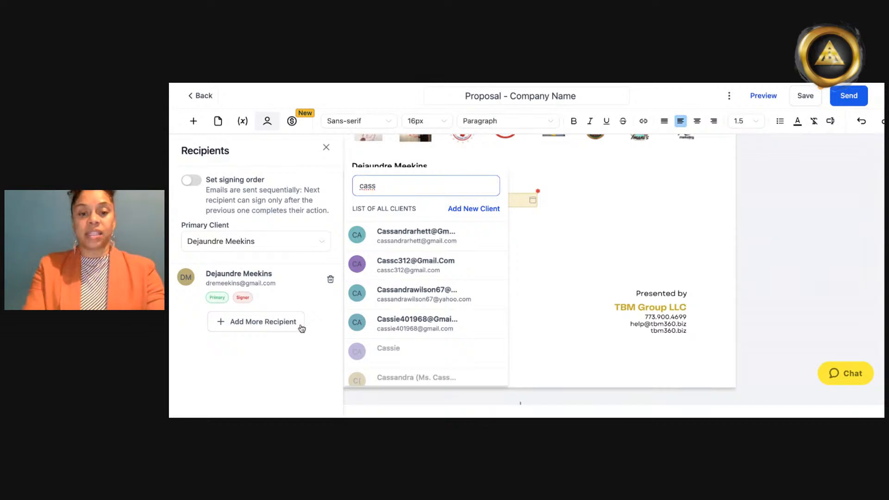
text(iopei)
key(BackSpace)
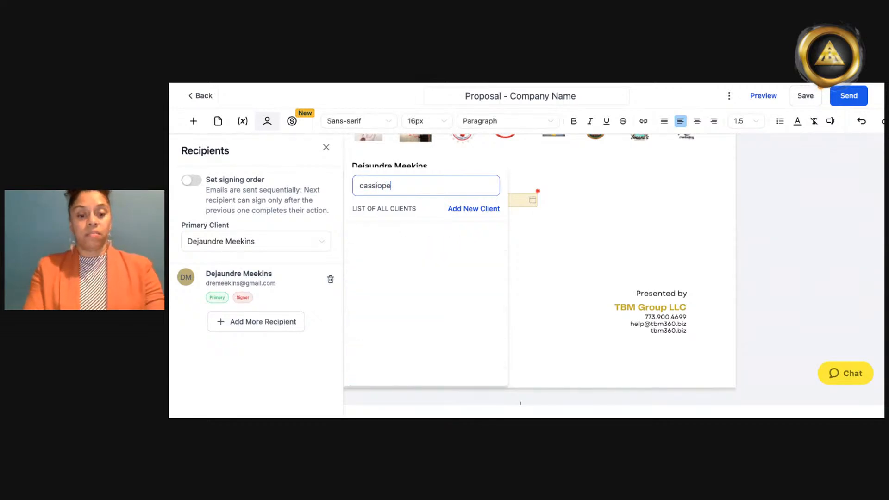
text(a)
key(BackSpace)
text(ia)
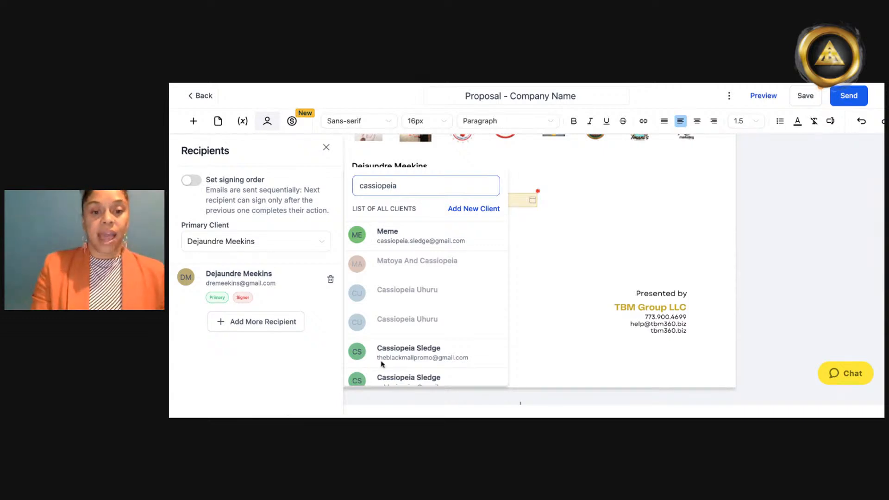
scroll(383, 364, down, 2)
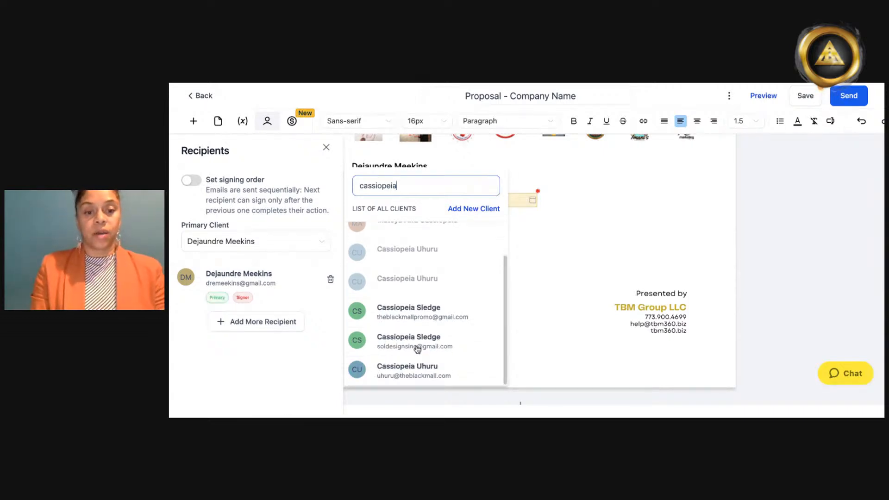
click(418, 317)
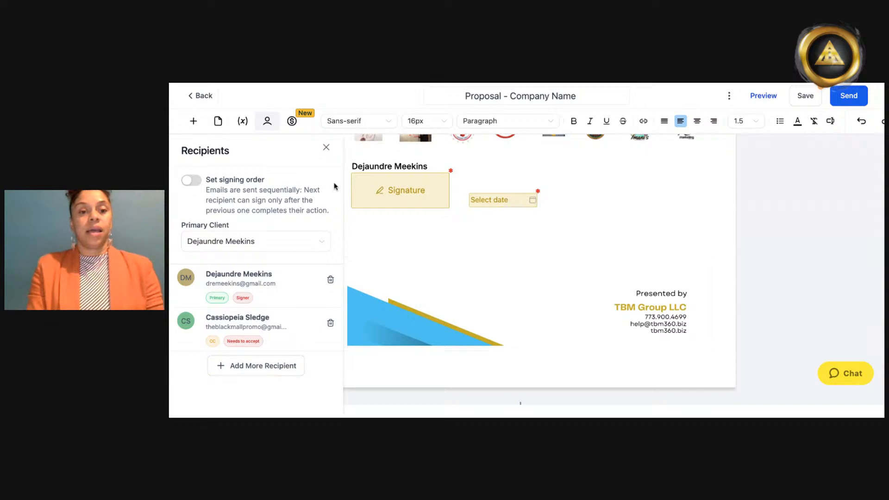
click(325, 148)
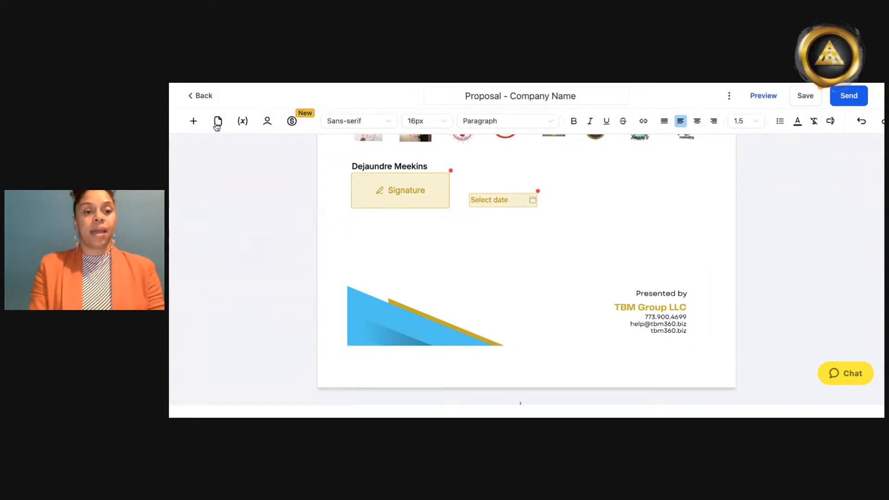
Step: Place a second signature field below the client's signature and assign it to the sender's own account, marked "(You)"
click(194, 122)
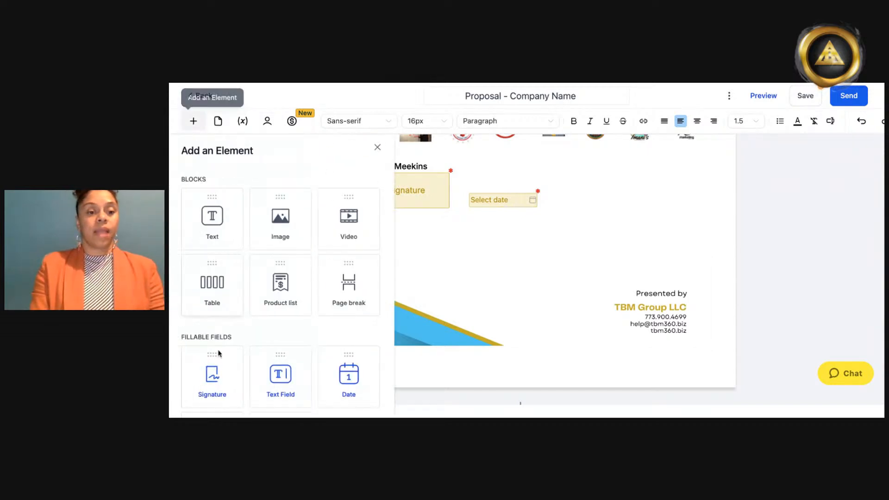
mouse_move(217, 363)
mouse_down()
mouse_move(249, 350)
mouse_move(375, 215)
mouse_up()
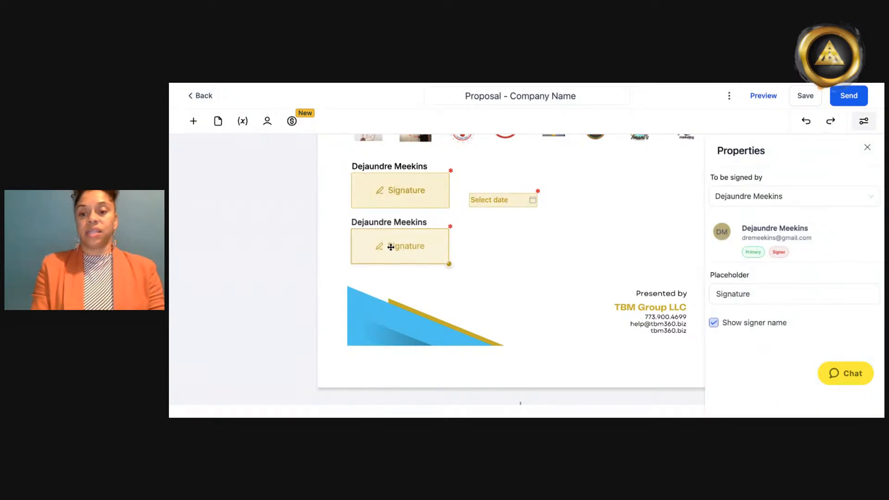
click(866, 202)
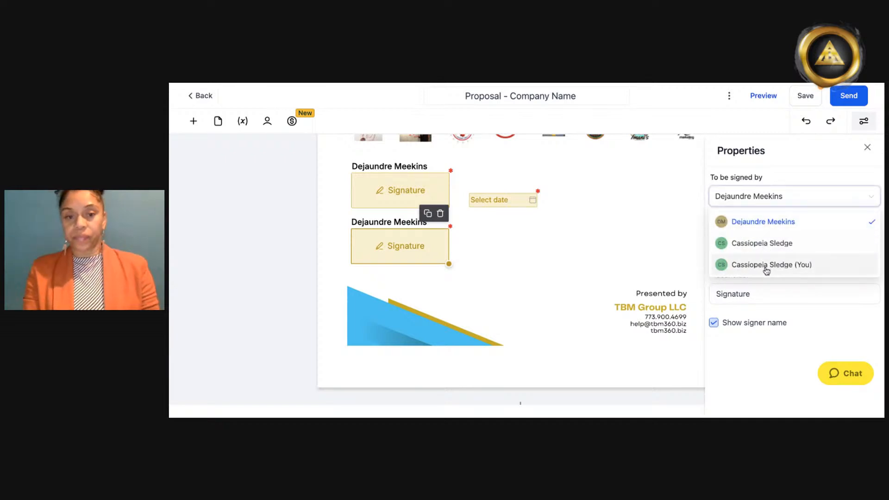
click(766, 264)
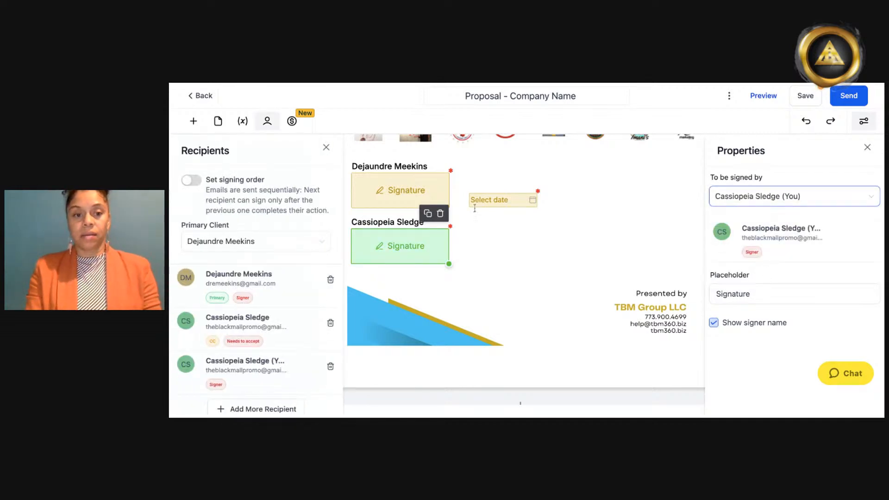
click(326, 149)
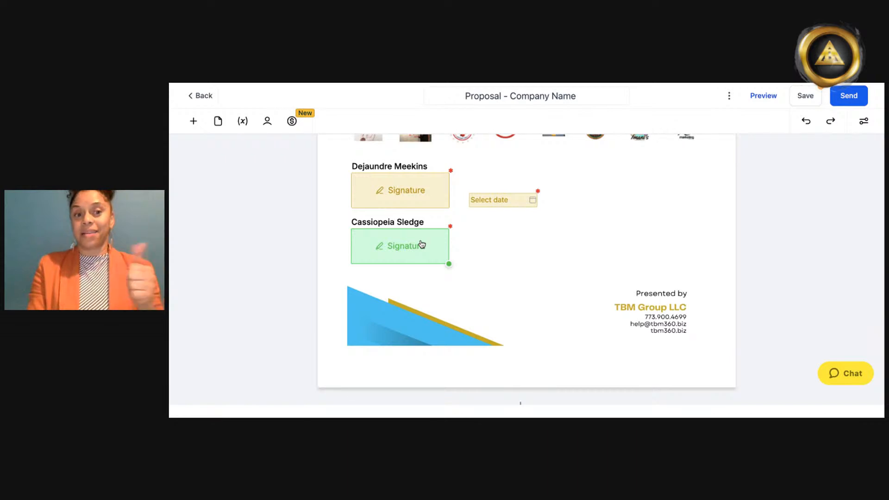
Step: Place a date field beside the second signature and assign it to the sender's own account, marked "(You)"
click(194, 122)
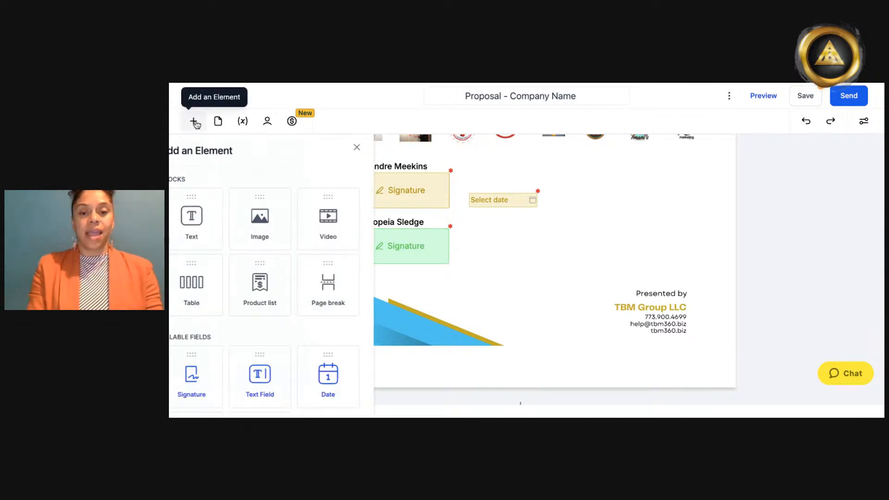
mouse_move(328, 375)
mouse_down()
mouse_move(370, 357)
mouse_move(492, 219)
mouse_move(489, 252)
mouse_up()
click(860, 199)
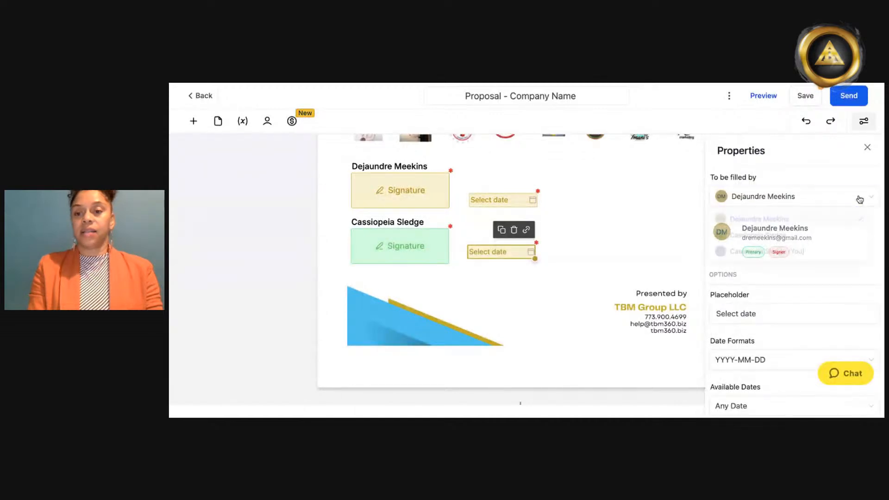
click(787, 254)
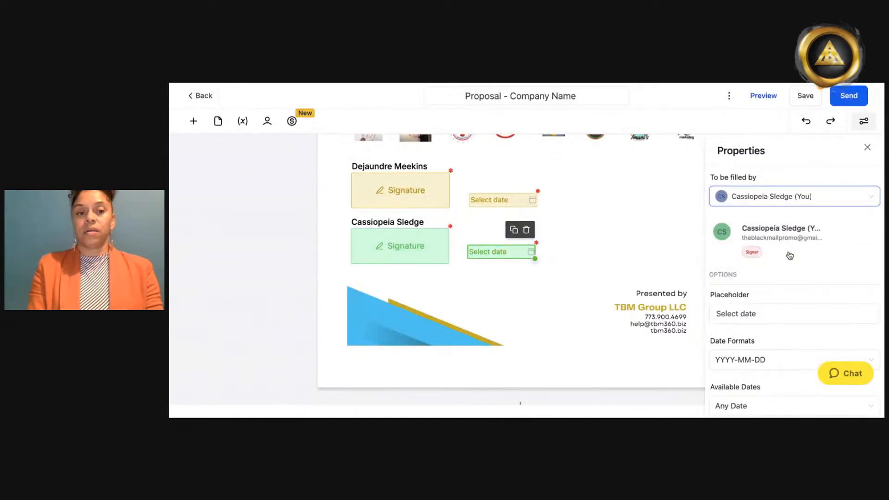
Step: Turn on the signing order for the recipients and move the CC recipient to first place, ahead of the primary client
click(268, 122)
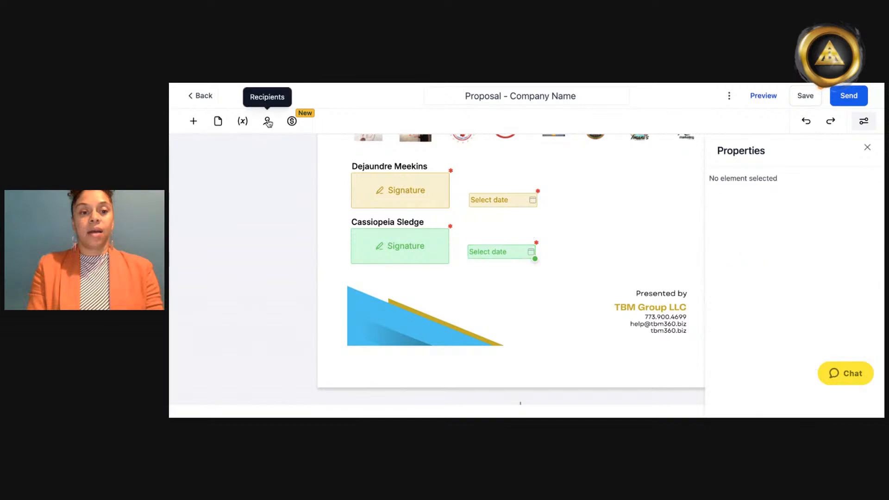
click(268, 121)
scroll(264, 182, down, 1)
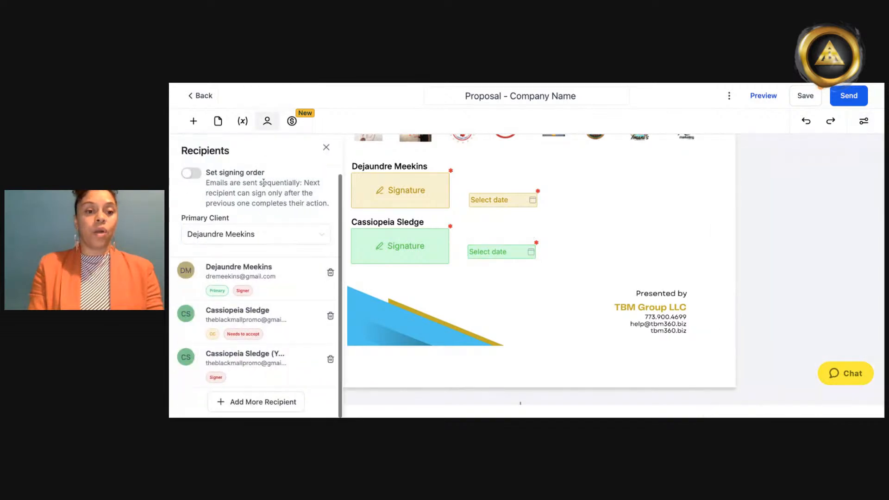
scroll(264, 183, up, 1)
click(197, 182)
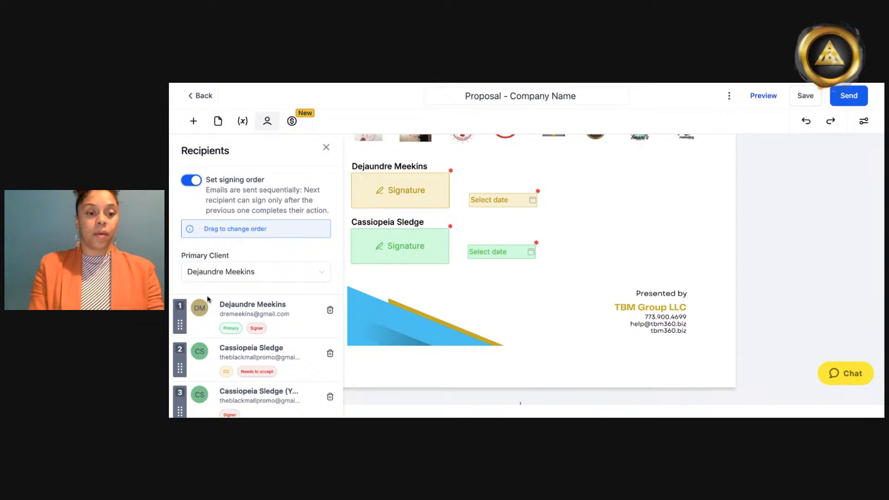
scroll(210, 344, down, 1)
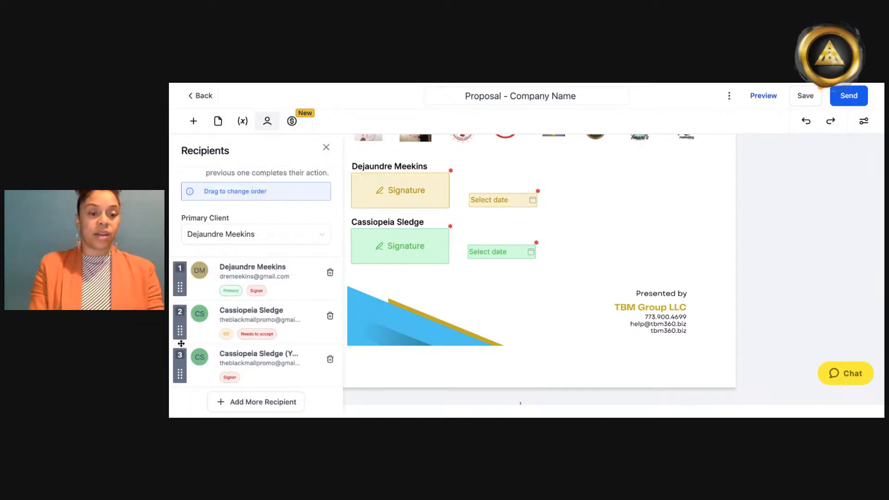
drag(181, 307, 181, 269)
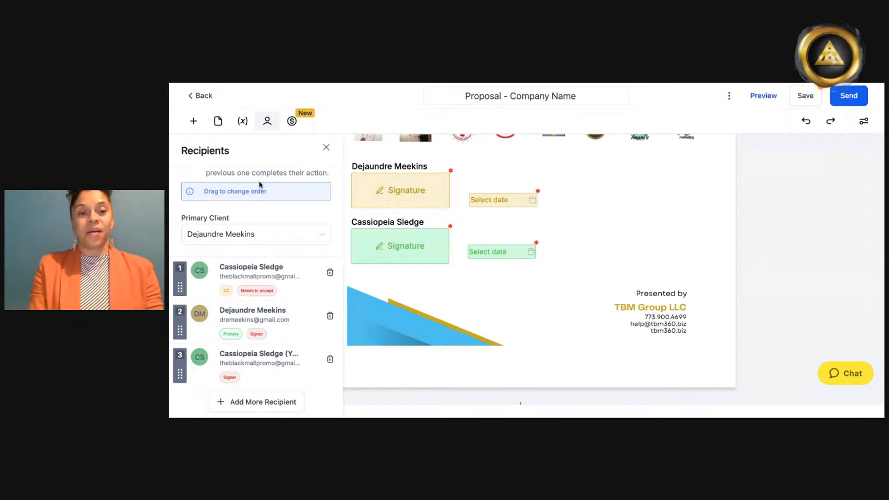
click(328, 148)
Step: Save the proposal document with its added recipients and signing fields
scroll(573, 189, up, 5)
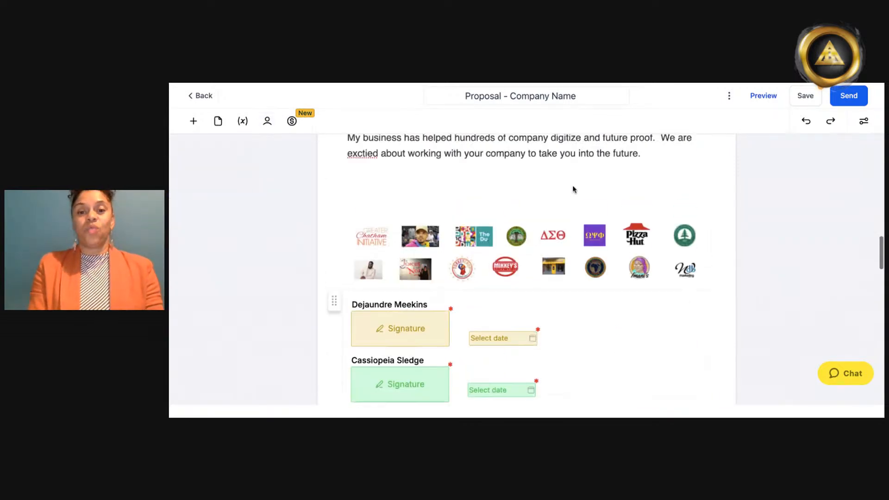
scroll(573, 189, up, 5)
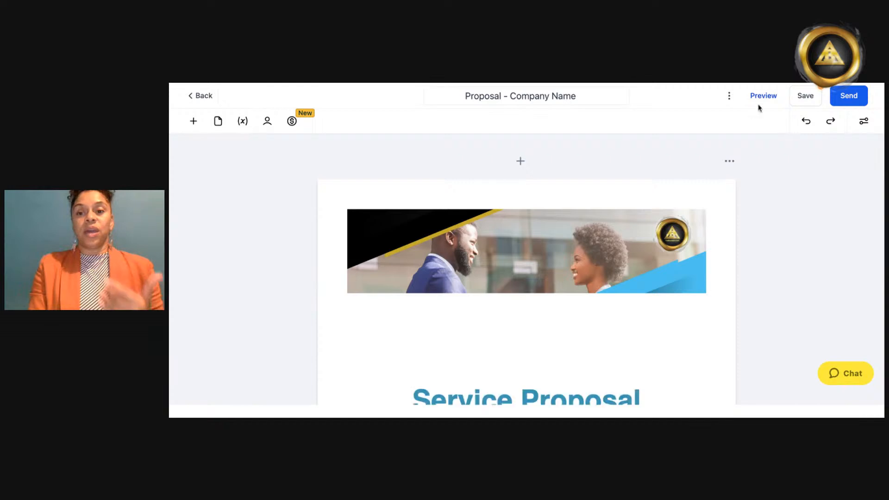
click(802, 101)
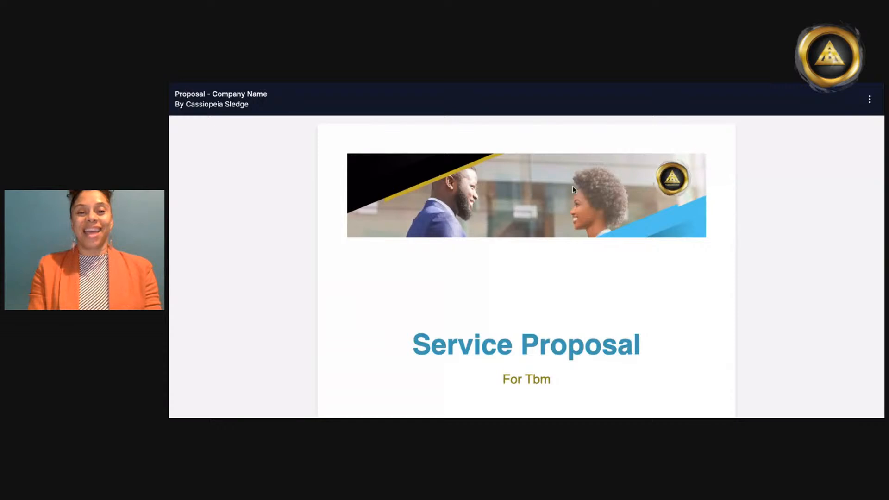
Step: Preview the proposal and review the cover page, greeting, signature and date fields, and product list
scroll(573, 190, down, 3)
scroll(573, 189, down, 10)
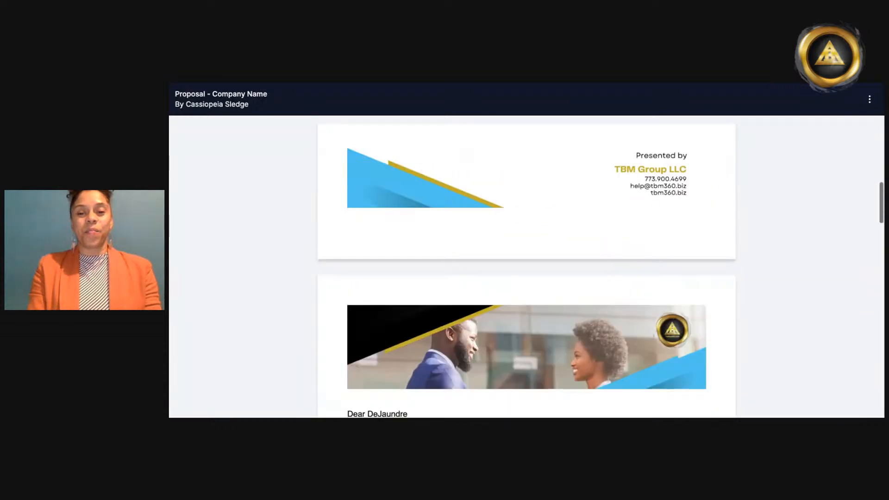
scroll(527, 266, down, 8)
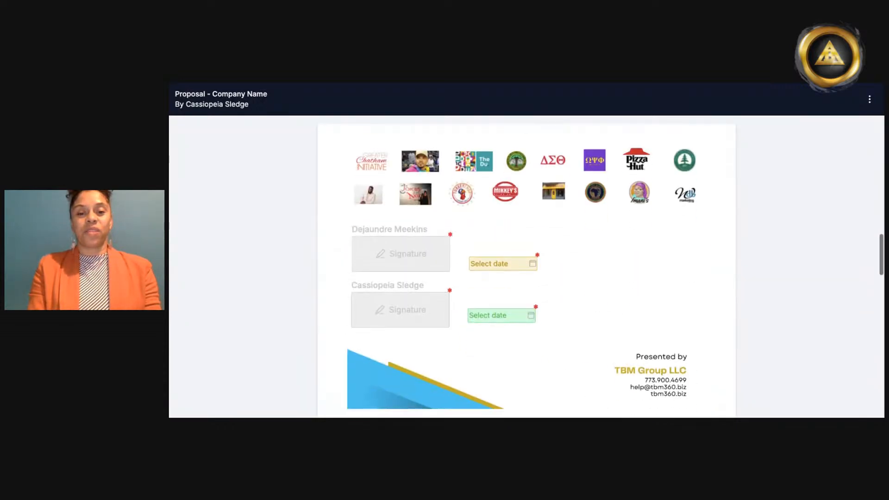
scroll(527, 271, down, 10)
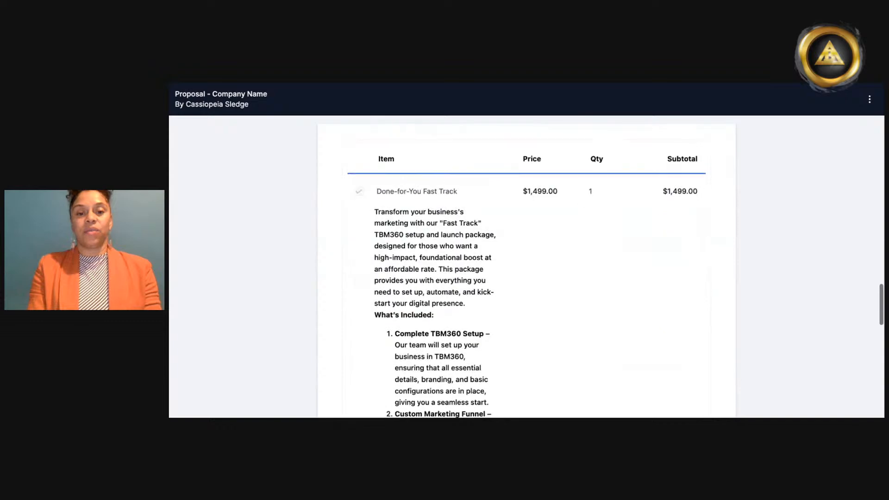
scroll(527, 271, down, 12)
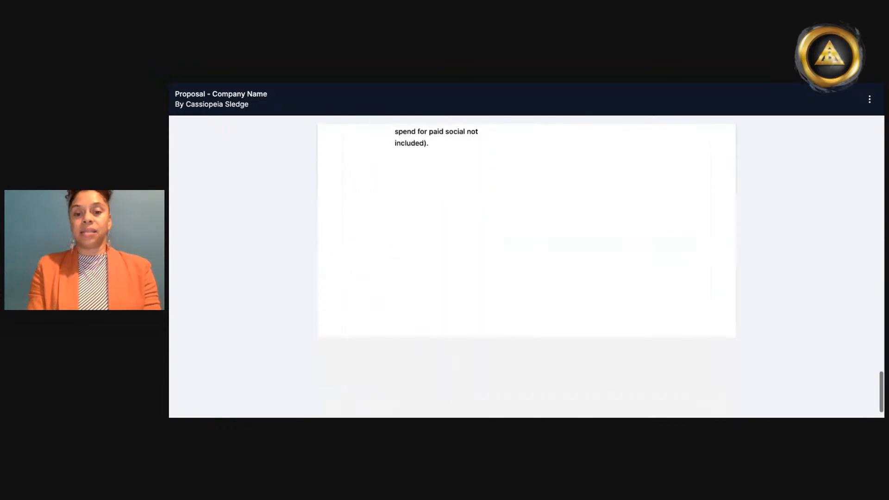
scroll(526, 271, up, 20)
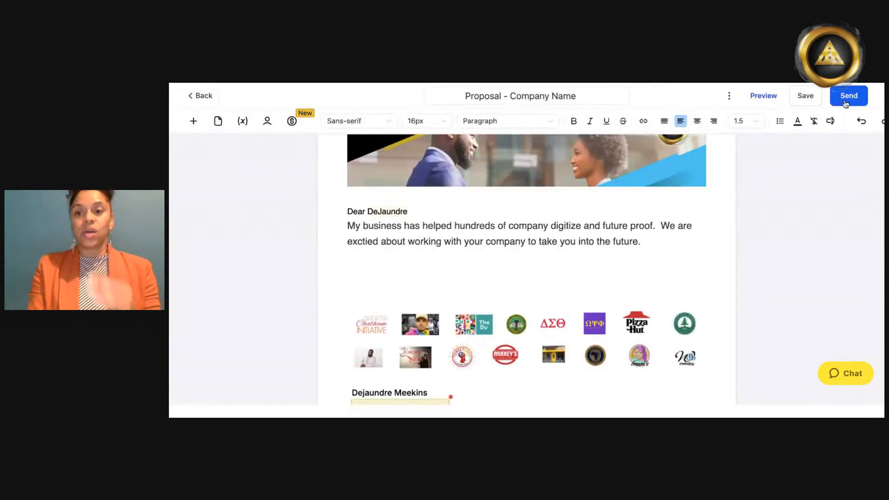
Step: Open the sending options for the finished proposal
click(846, 104)
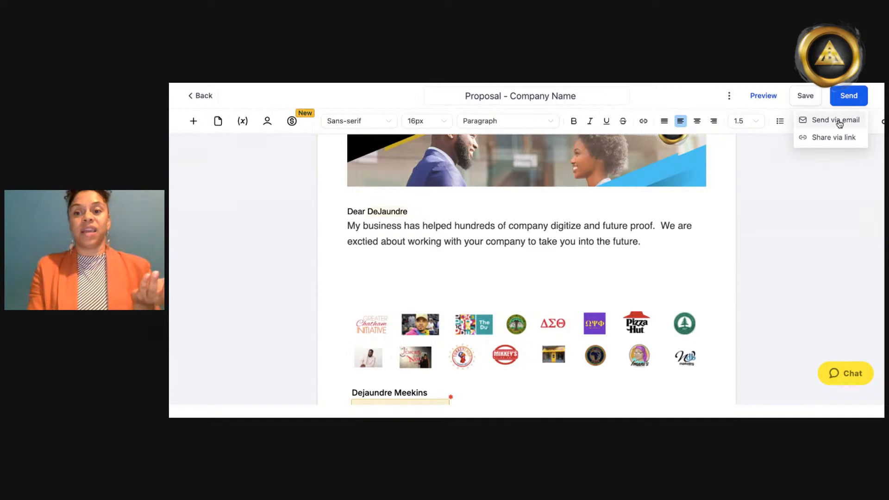